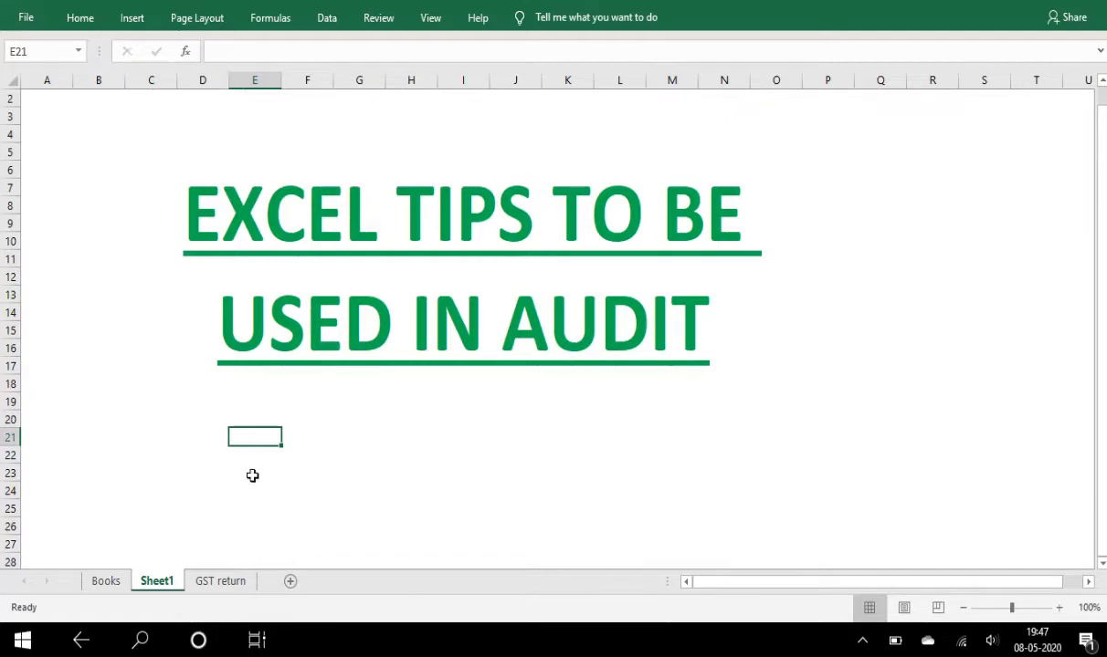
Open the Books sheet and look through the sales data down to its last invoice rows.
{"action": "left_click", "coordinate": [108, 582]}
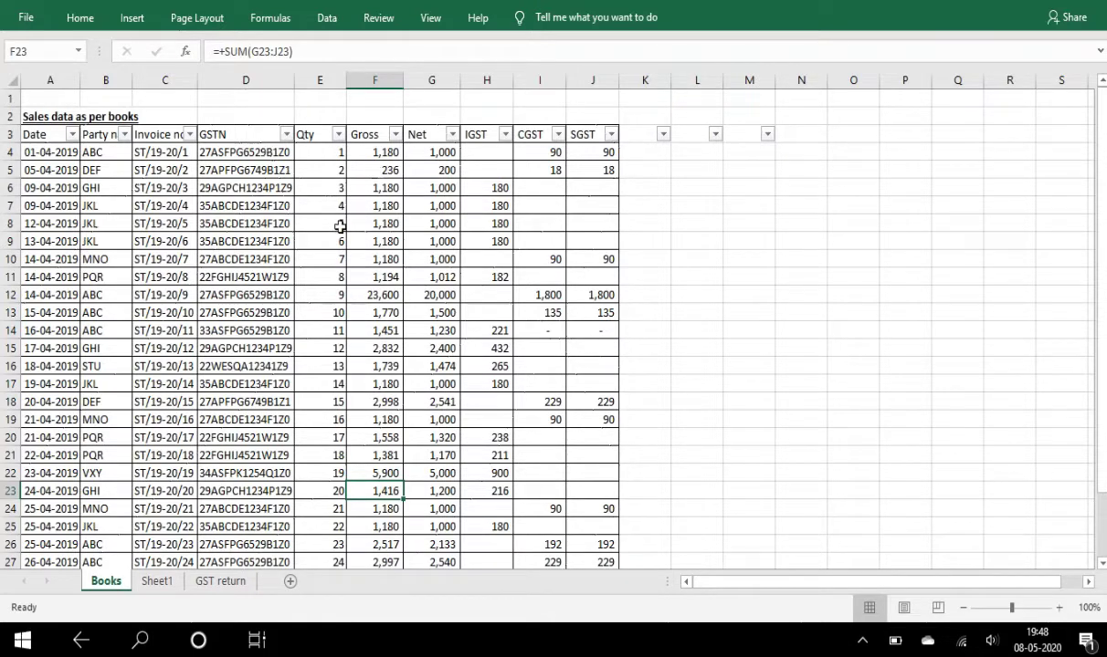
{"action": "left_click", "coordinate": [369, 293]}
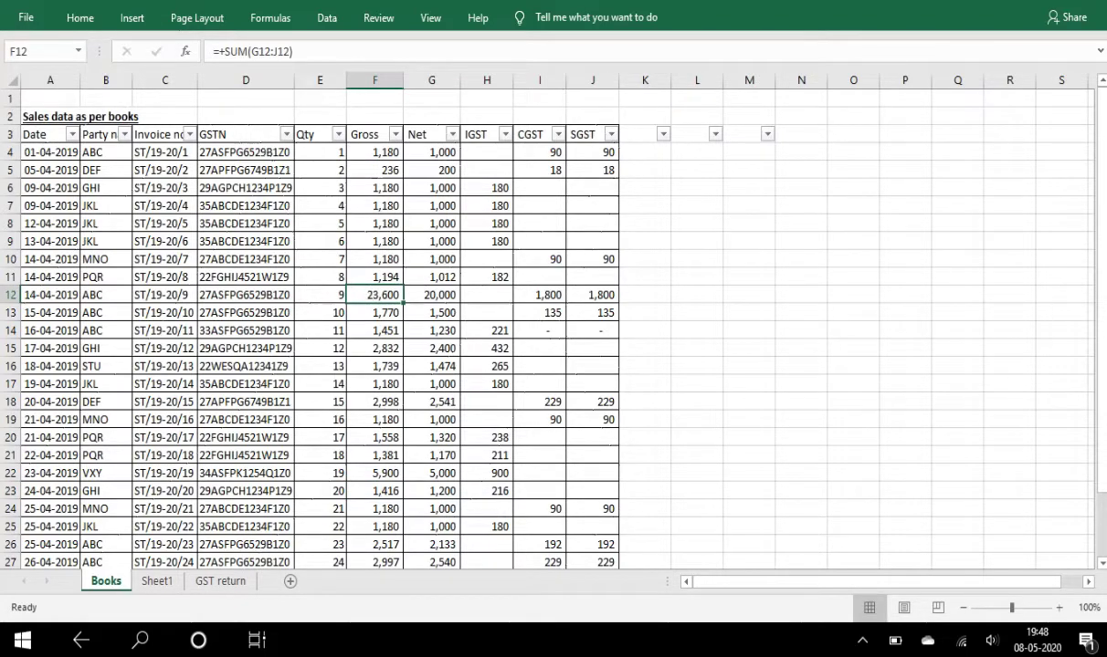
{"action": "left_click_drag", "start_coordinate": [1102, 318], "coordinate": [1103, 327]}
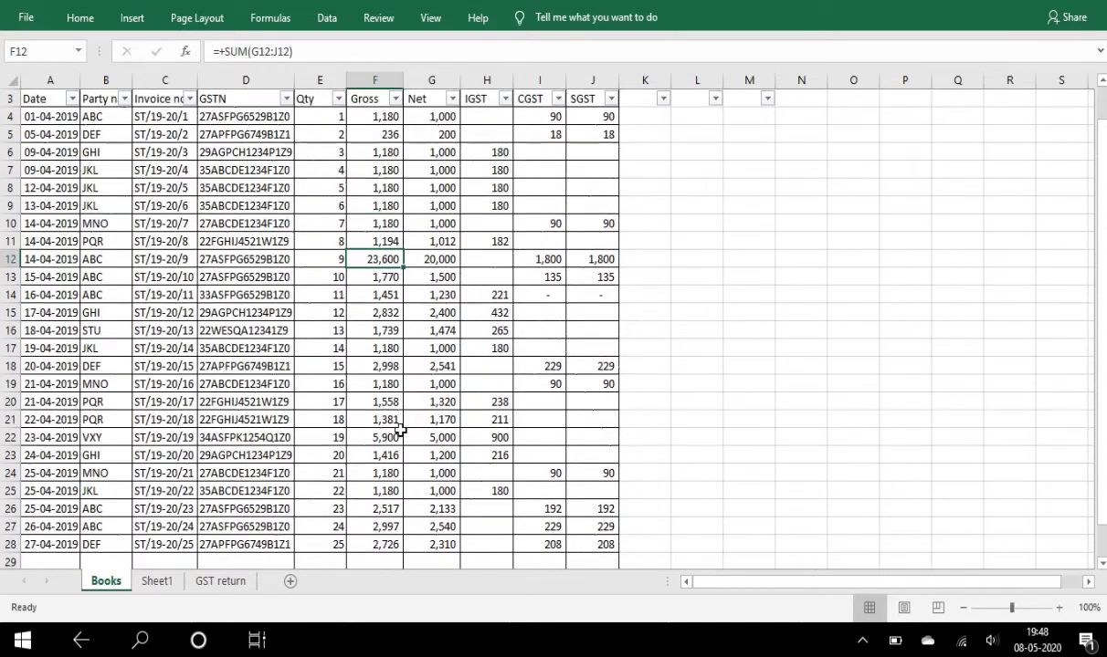
{"action": "left_click", "coordinate": [382, 430]}
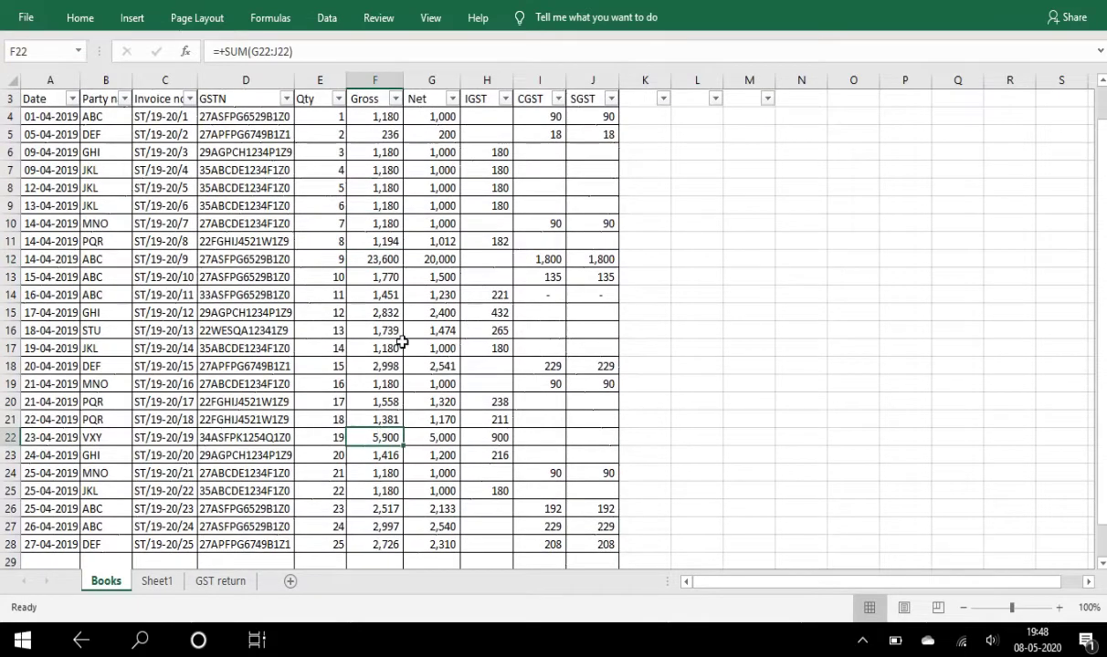
{"action": "left_click_drag", "start_coordinate": [1101, 351], "coordinate": [1101, 340]}
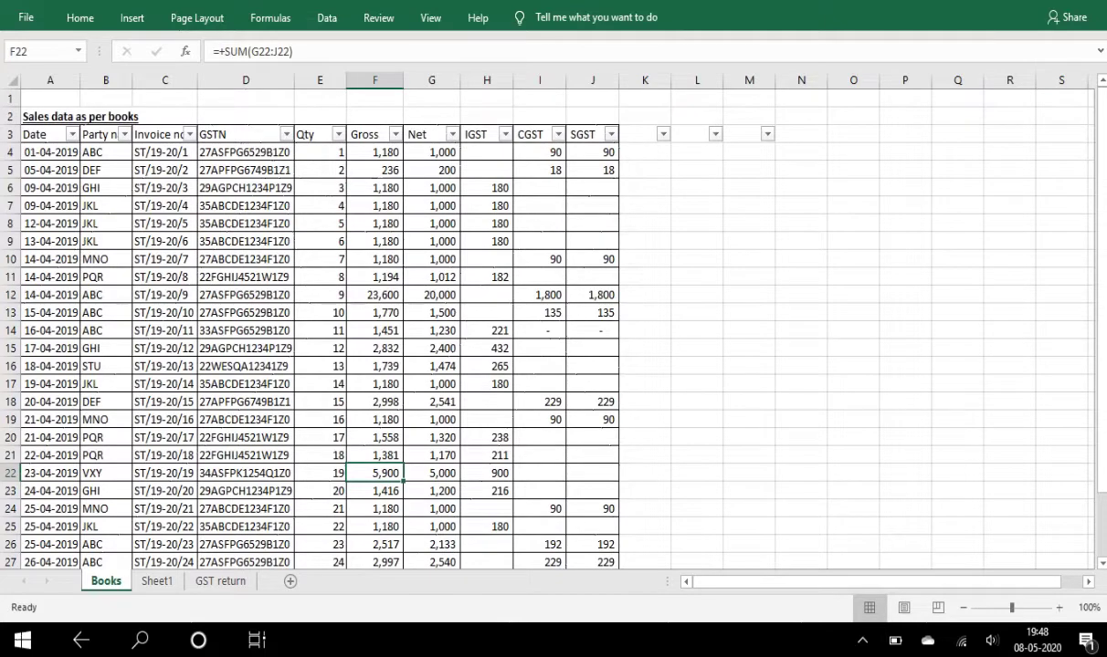
Highlight the top 10 items in the entire Net column with Light Red Fill with Dark Red Text using conditional formatting.
{"action": "left_click", "coordinate": [81, 18]}
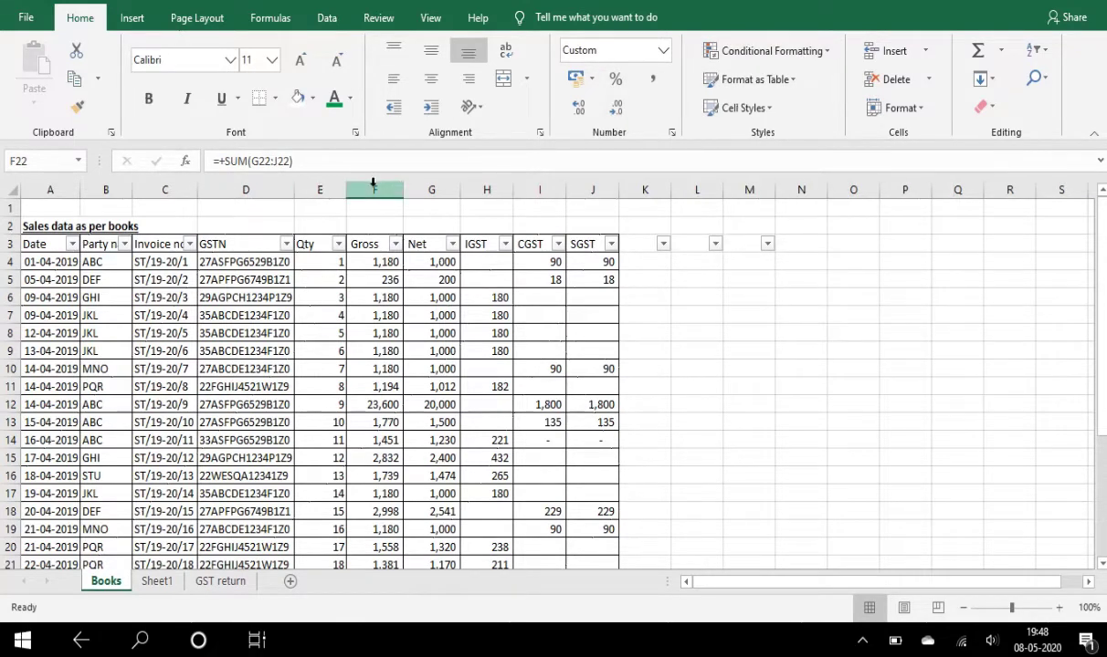
{"action": "left_click", "coordinate": [433, 188]}
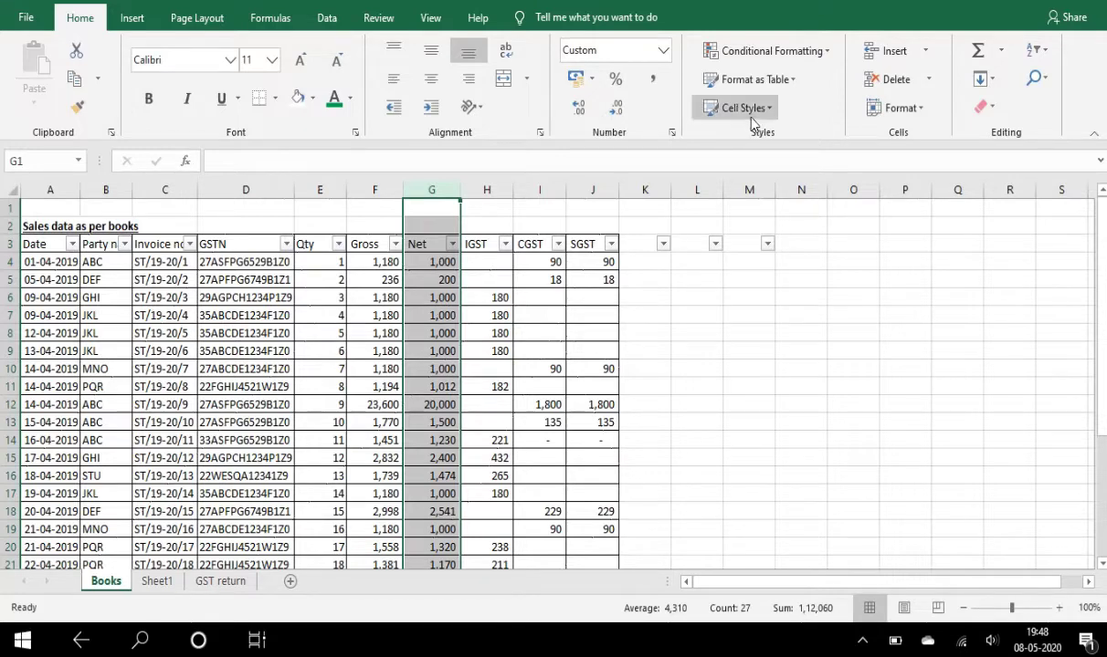
{"action": "left_click", "coordinate": [809, 52]}
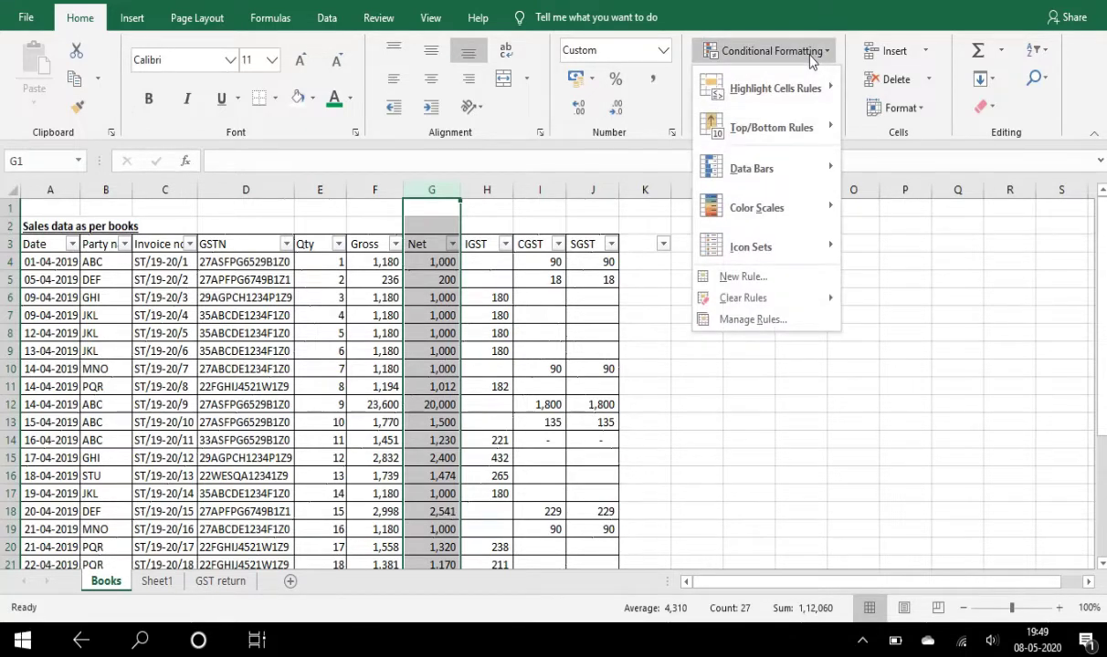
{"action": "mouse_move", "coordinate": [798, 127]}
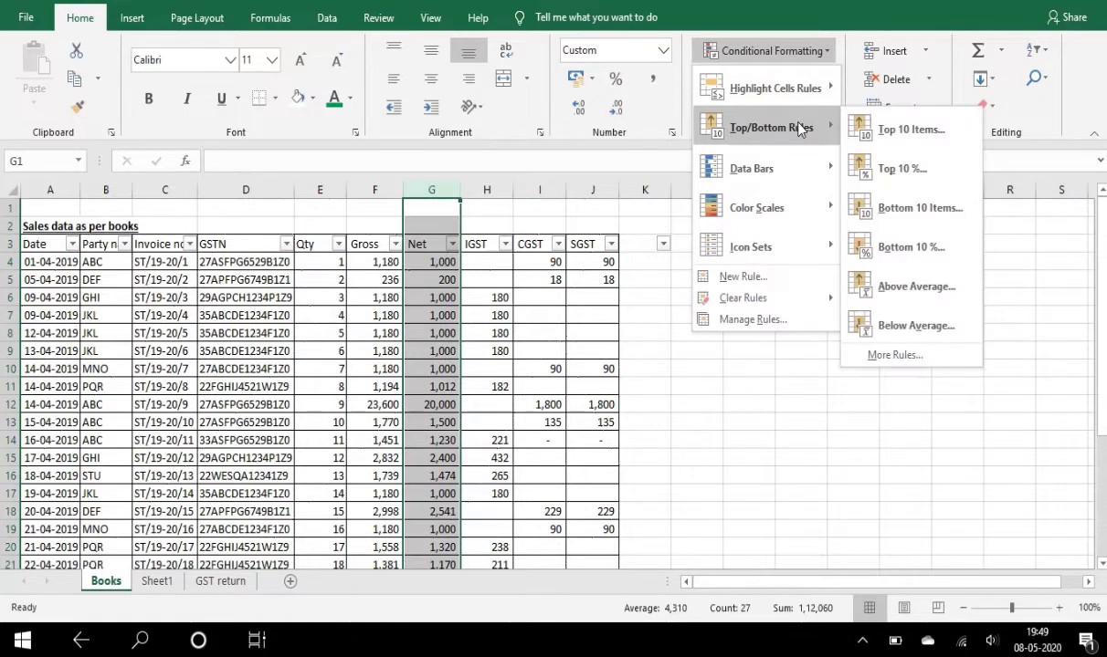
{"action": "left_click", "coordinate": [909, 130]}
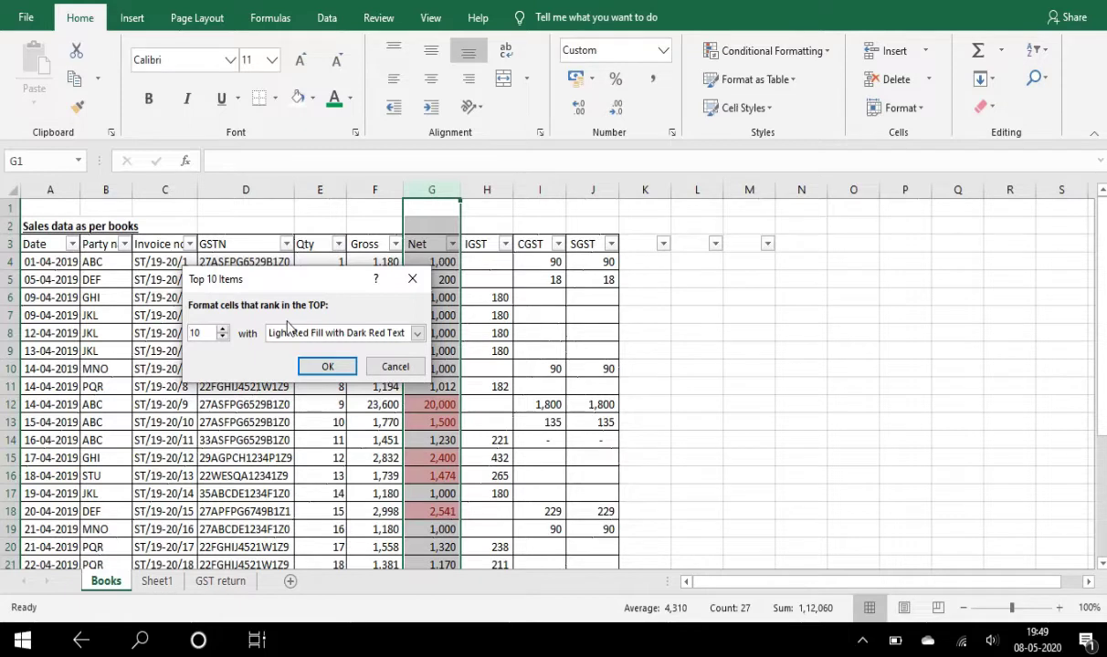
{"action": "left_click", "coordinate": [221, 330]}
{"action": "left_click", "coordinate": [222, 330]}
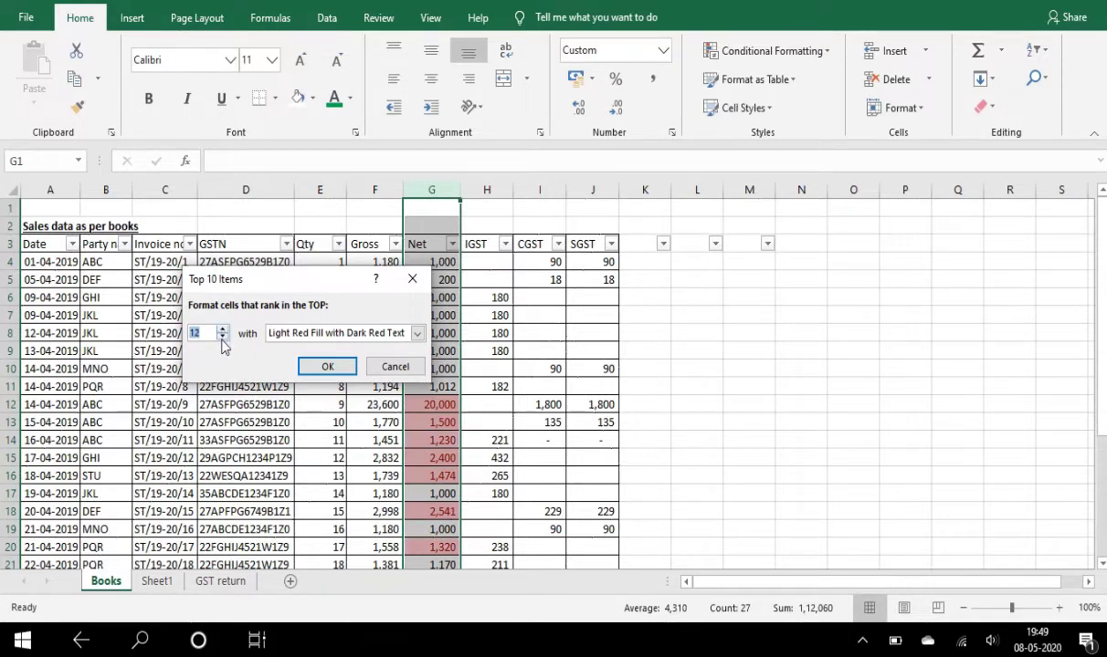
{"action": "left_click", "coordinate": [222, 337]}
{"action": "left_click", "coordinate": [222, 337]}
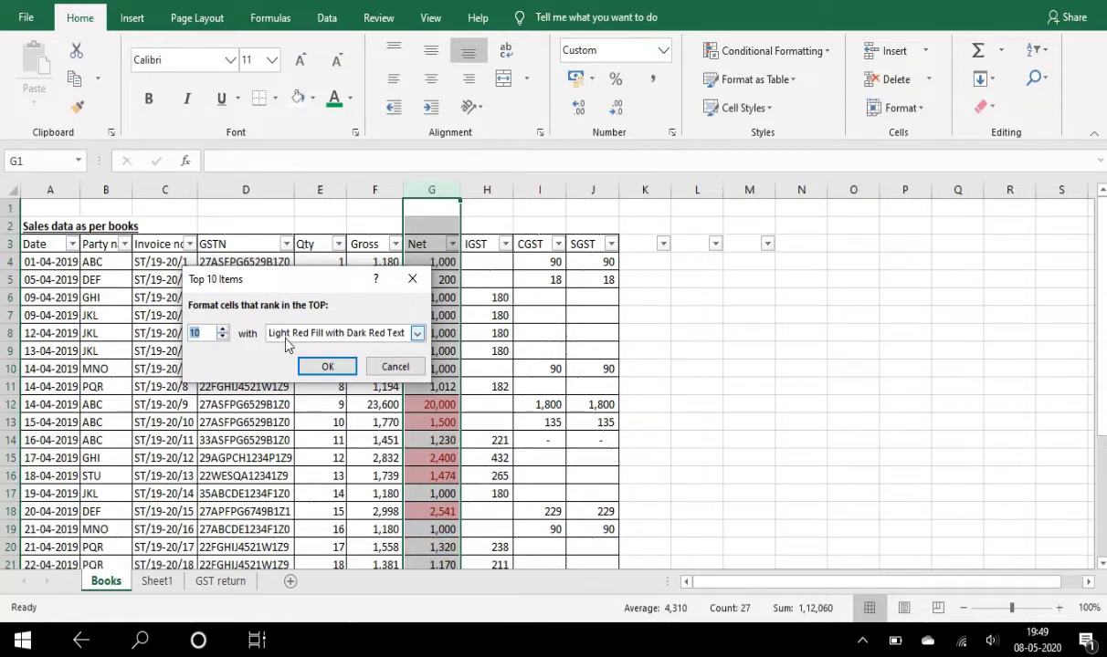
{"action": "left_click", "coordinate": [416, 333]}
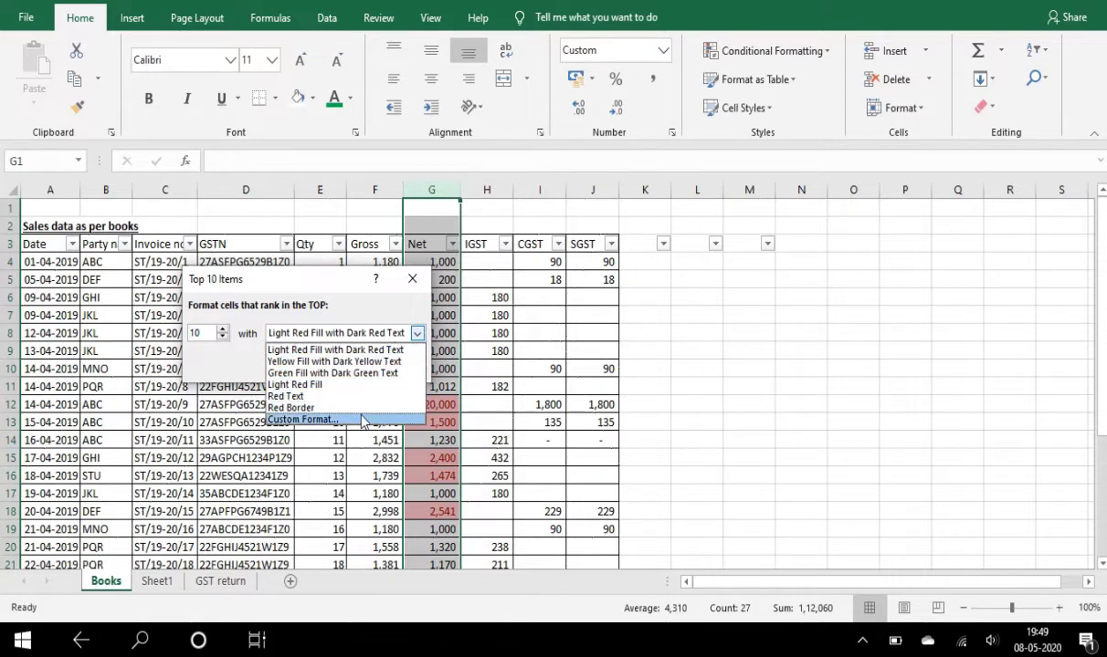
{"action": "left_click", "coordinate": [347, 350]}
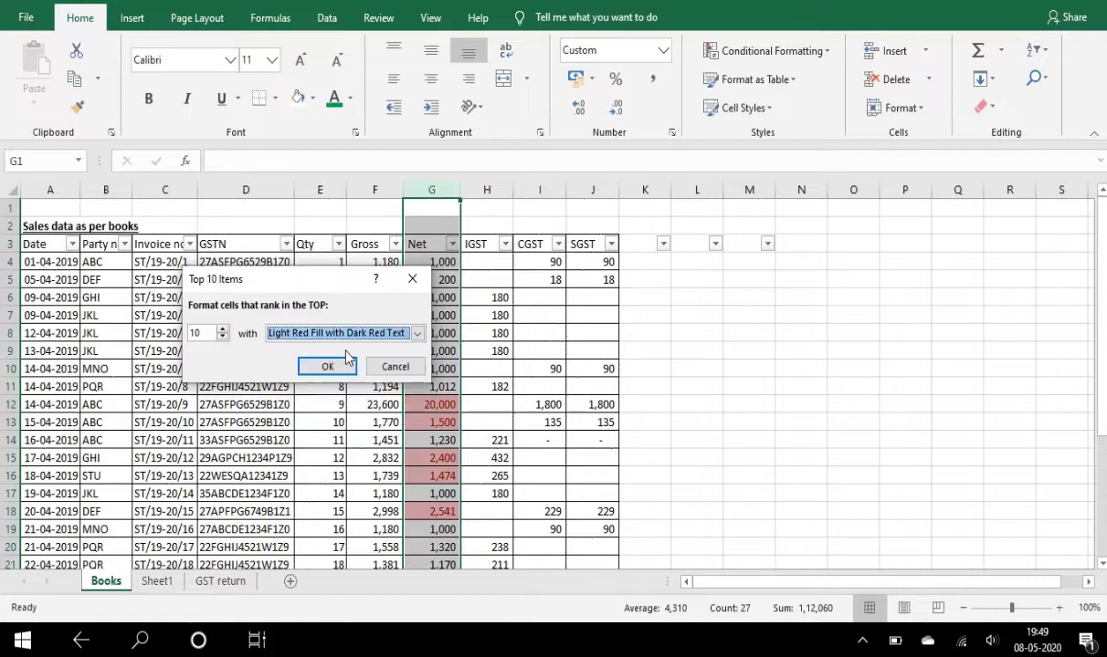
{"action": "left_click", "coordinate": [322, 363]}
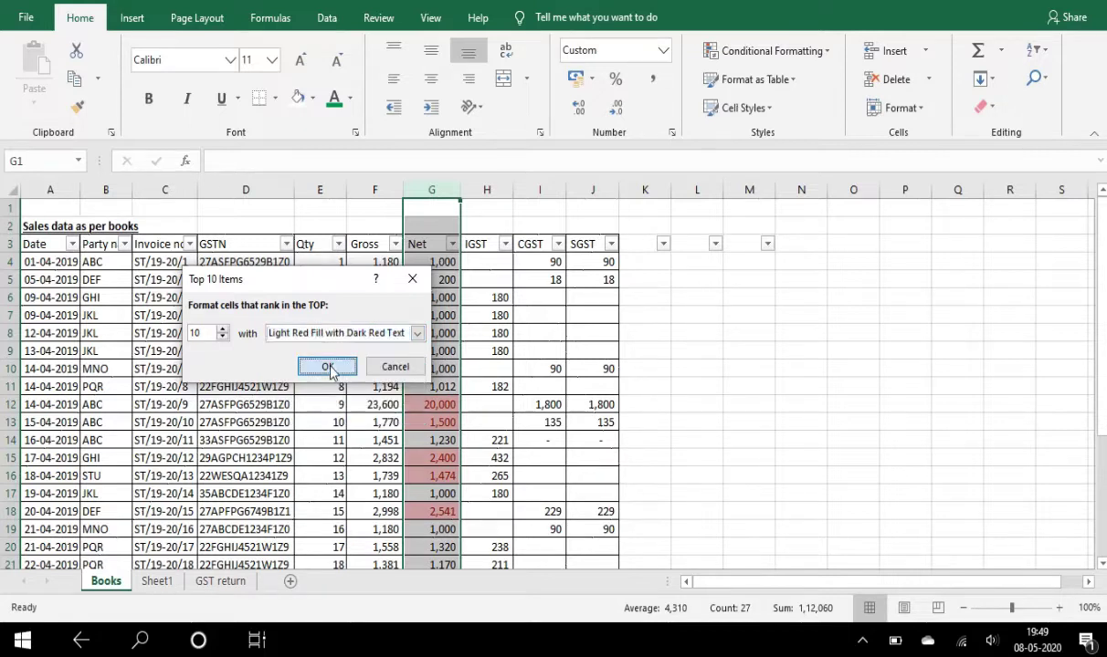
{"action": "left_click", "coordinate": [436, 351]}
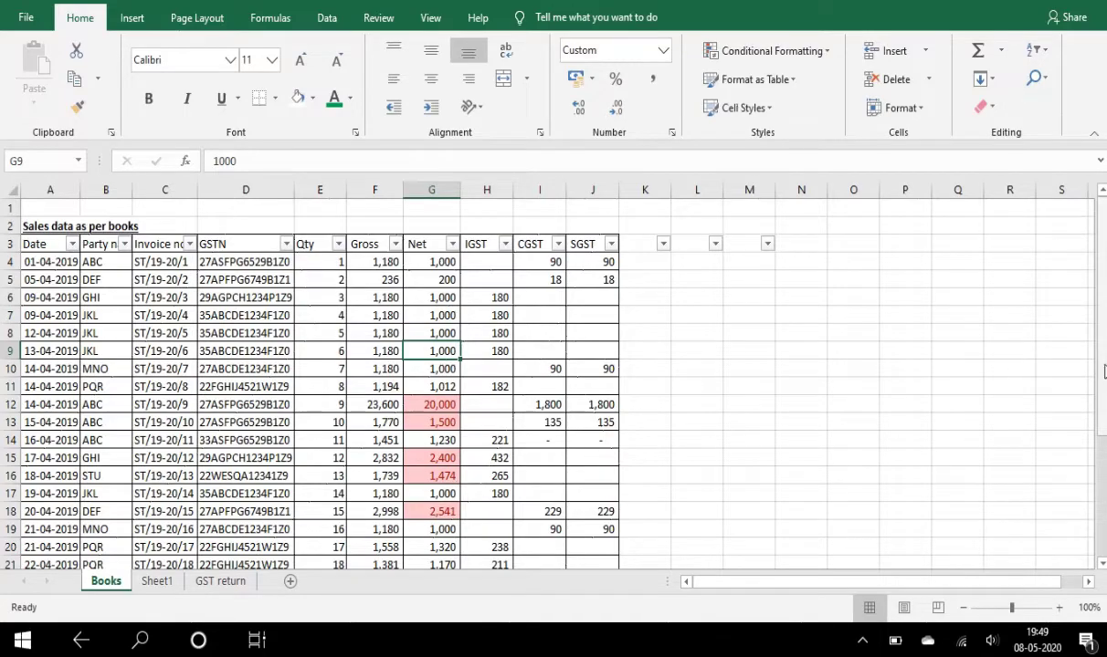
Filter the Net column by the light red cell color and check the sum of the filtered invoice values.
{"action": "left_click_drag", "start_coordinate": [1103, 377], "coordinate": [1101, 345]}
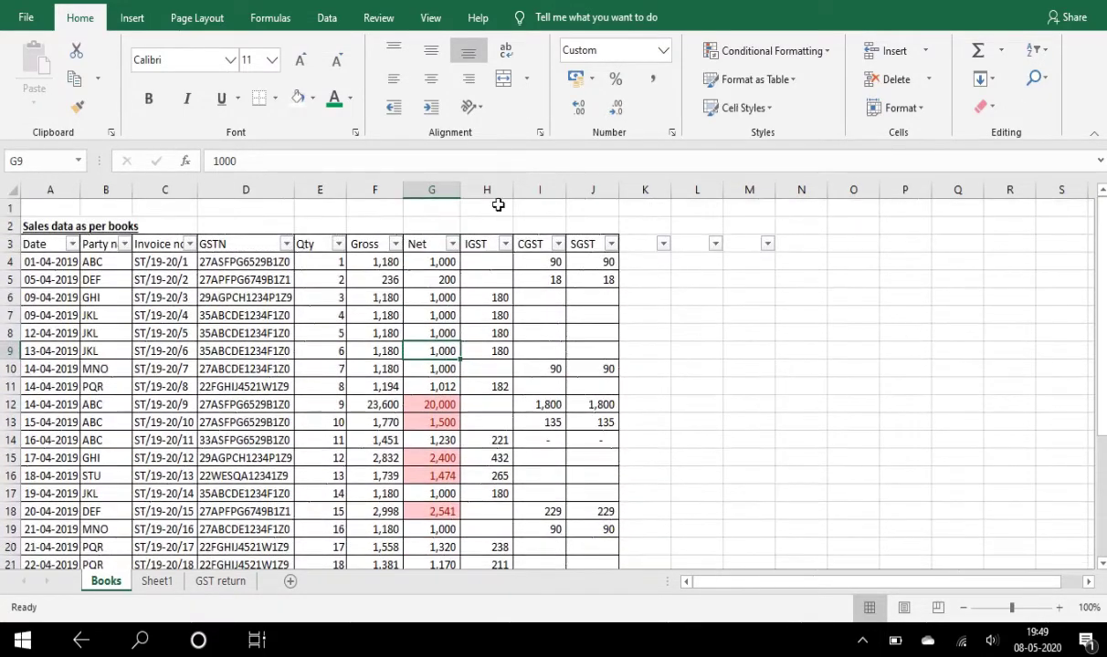
{"action": "left_click", "coordinate": [452, 244]}
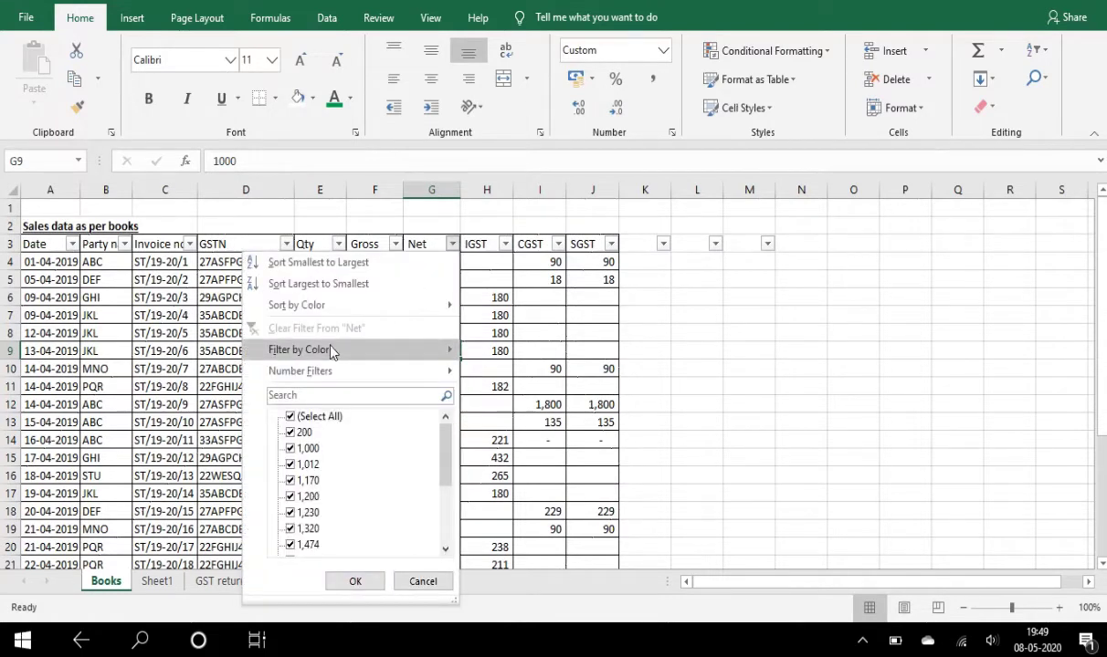
{"action": "mouse_move", "coordinate": [325, 350]}
{"action": "left_click", "coordinate": [496, 368]}
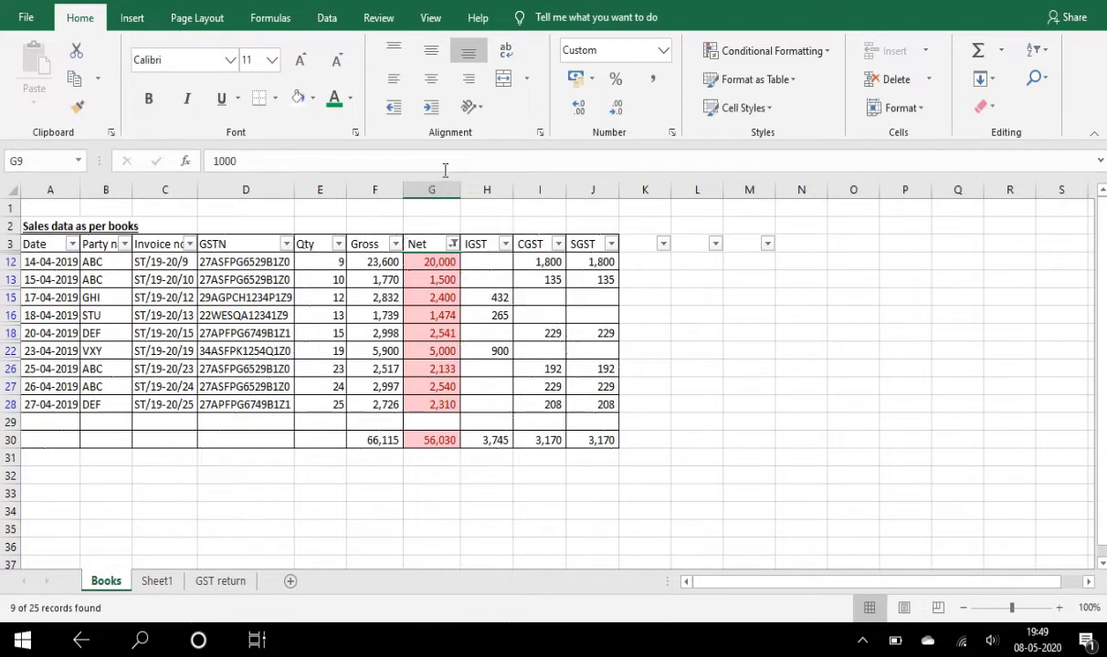
{"action": "left_click", "coordinate": [433, 440]}
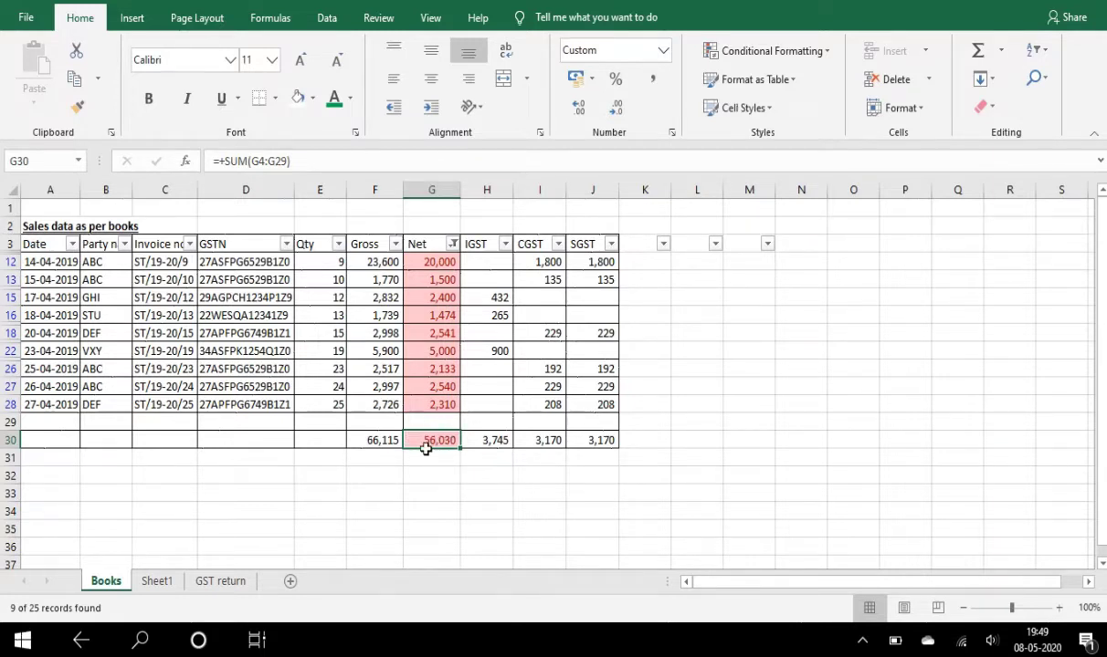
{"action": "left_click_drag", "start_coordinate": [453, 267], "coordinate": [439, 407]}
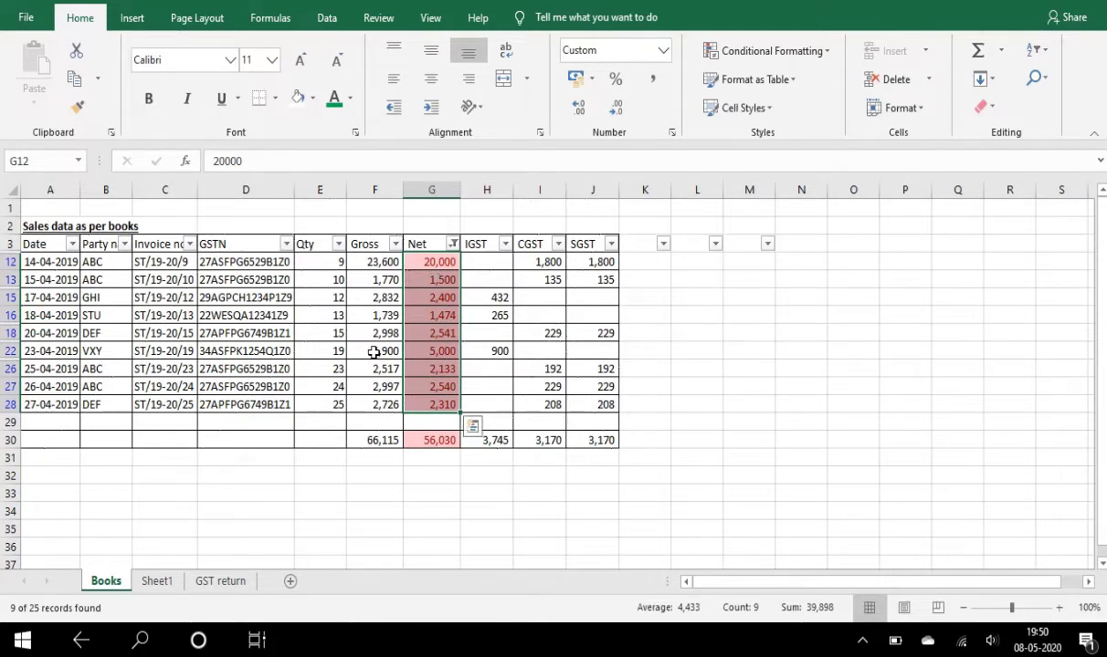
Clear the color filter on the Net column by selecting all values again.
{"action": "left_click", "coordinate": [452, 244]}
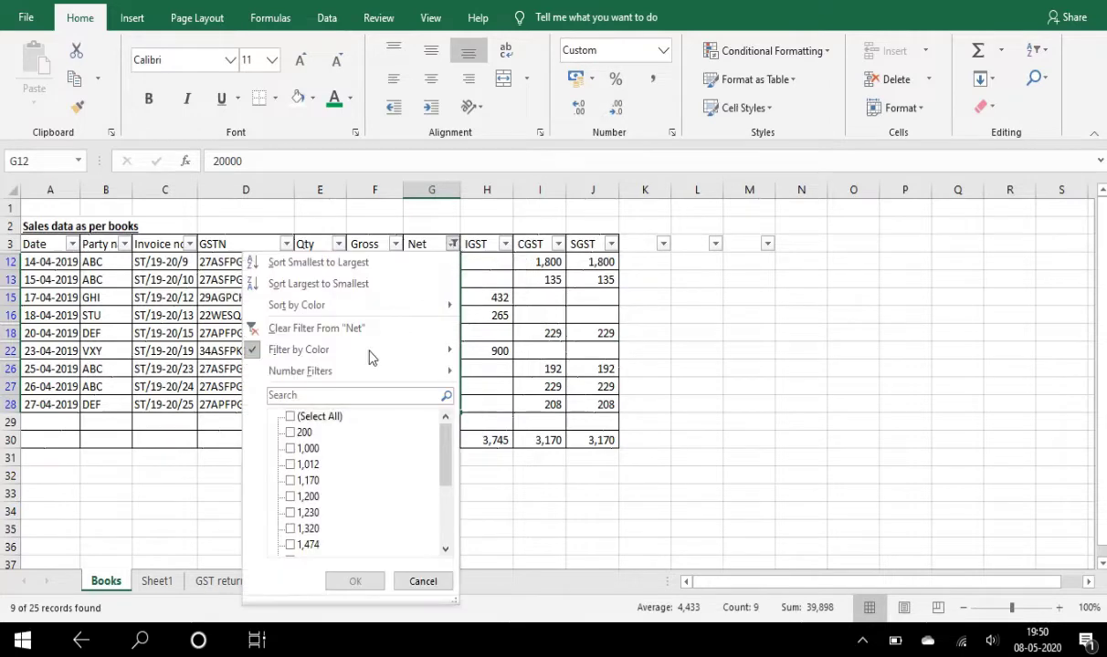
{"action": "left_click", "coordinate": [290, 416]}
{"action": "left_click", "coordinate": [352, 588]}
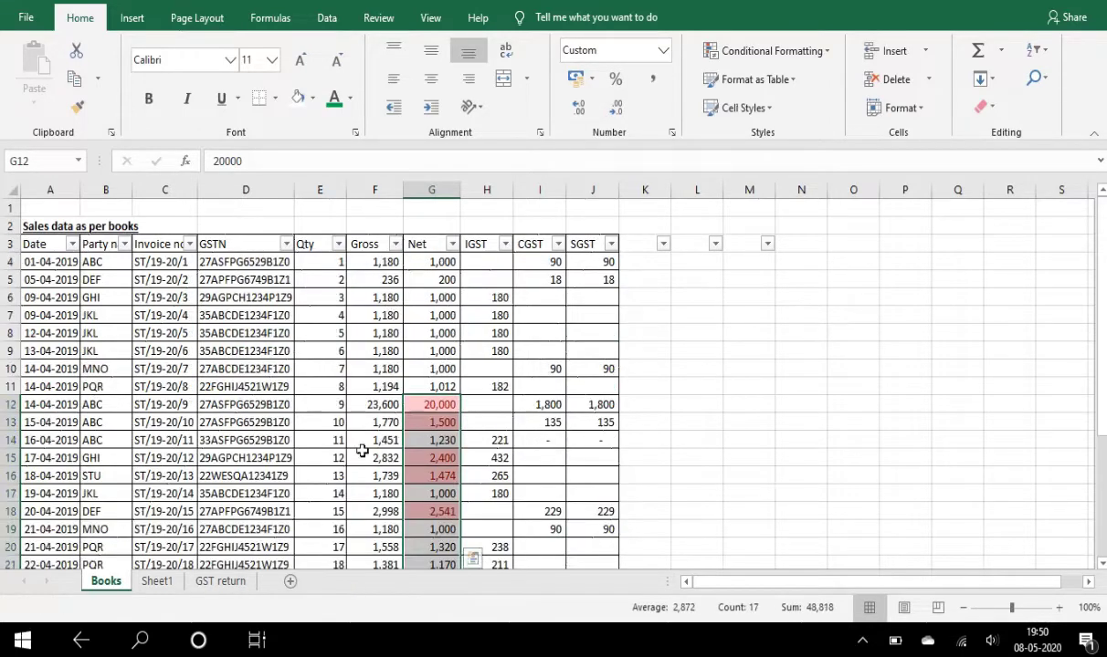
{"action": "left_click", "coordinate": [422, 276]}
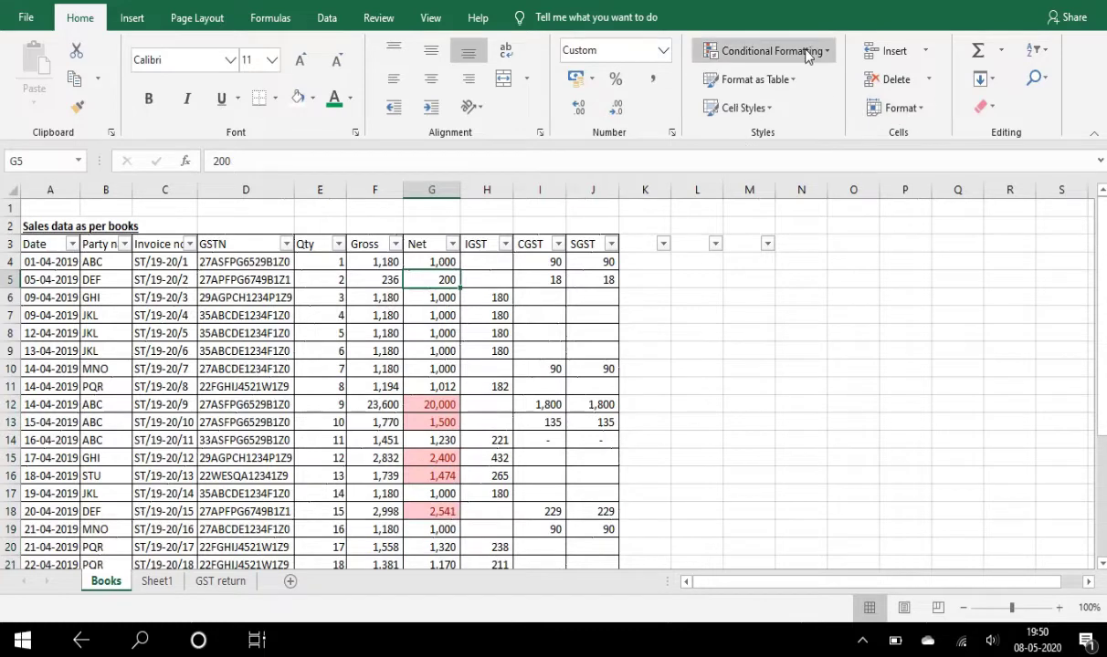
{"action": "left_click", "coordinate": [772, 52]}
{"action": "mouse_move", "coordinate": [795, 130]}
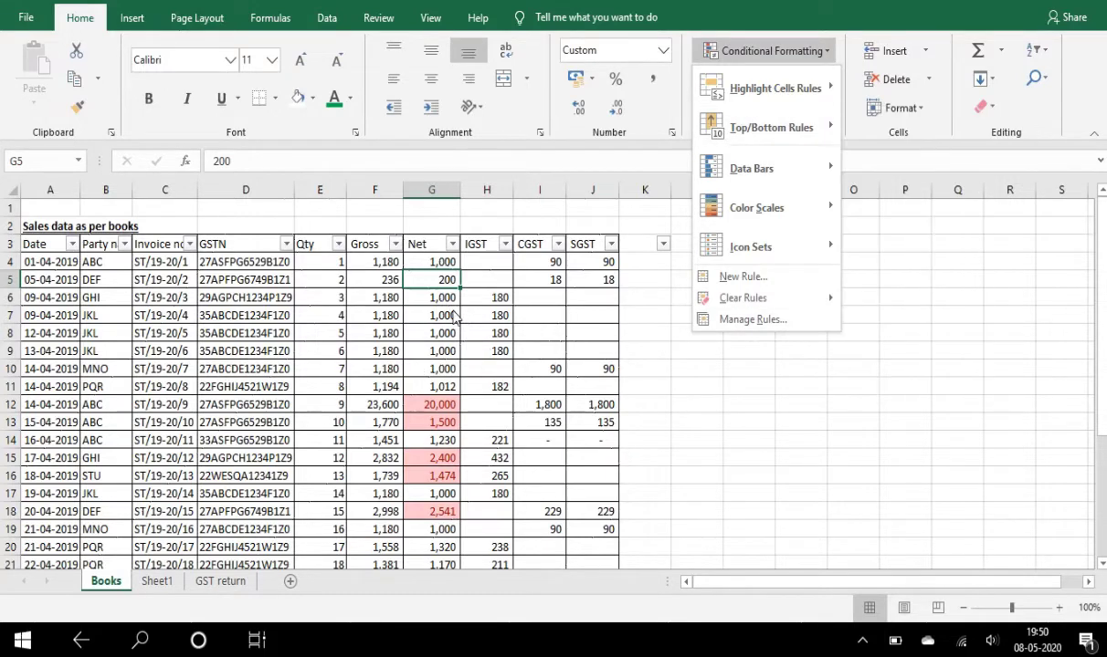
{"action": "left_click", "coordinate": [461, 379]}
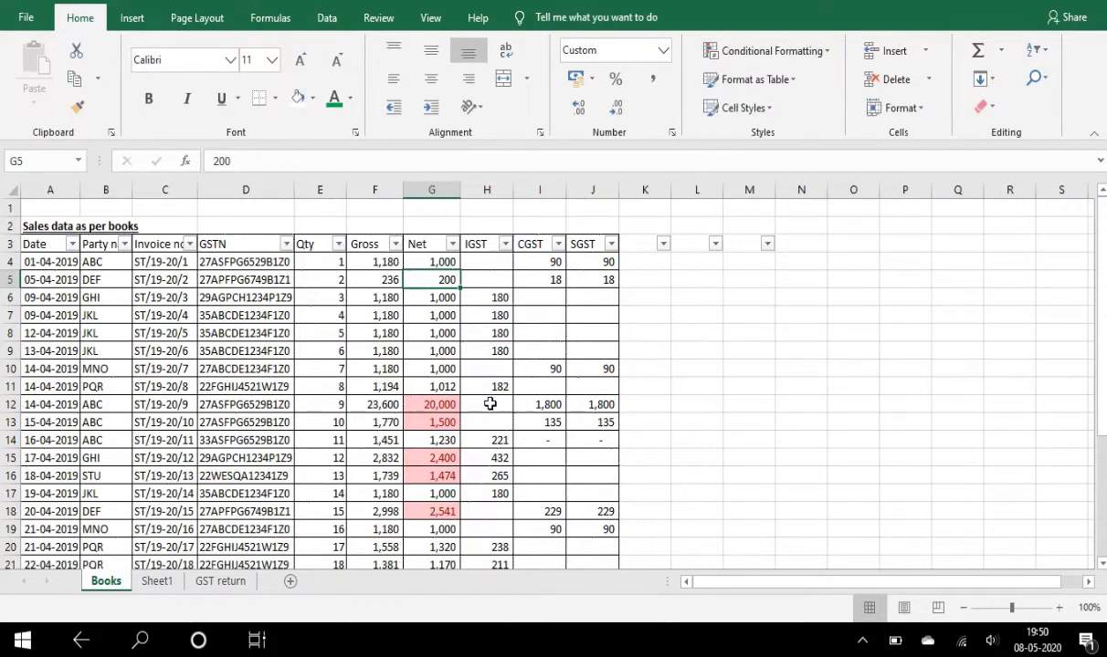
Set the Net value in cell G12 to 200 to test the top 10 highlighting.
{"action": "left_click", "coordinate": [415, 440]}
{"action": "left_click", "coordinate": [446, 397]}
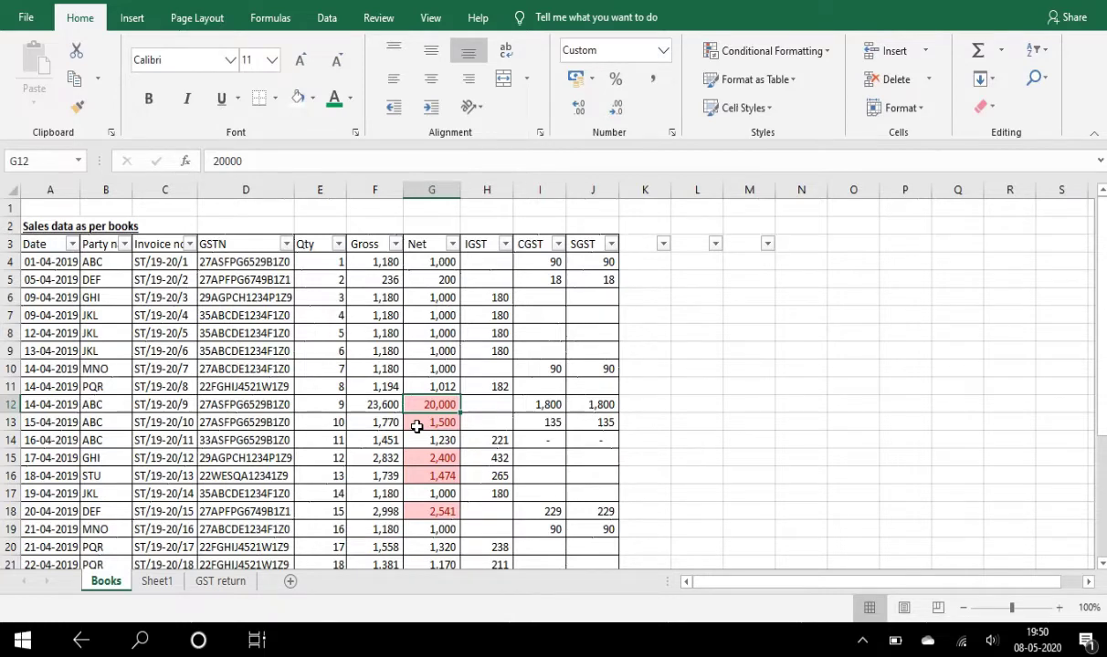
{"action": "type", "text": "200"}
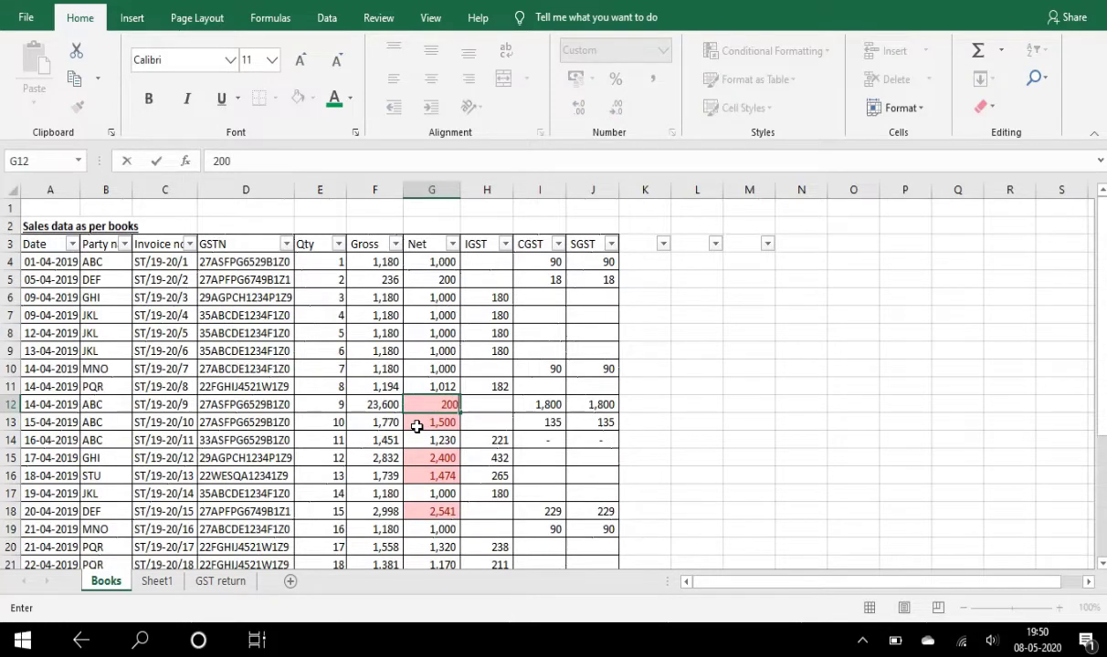
{"action": "key", "text": "Return"}
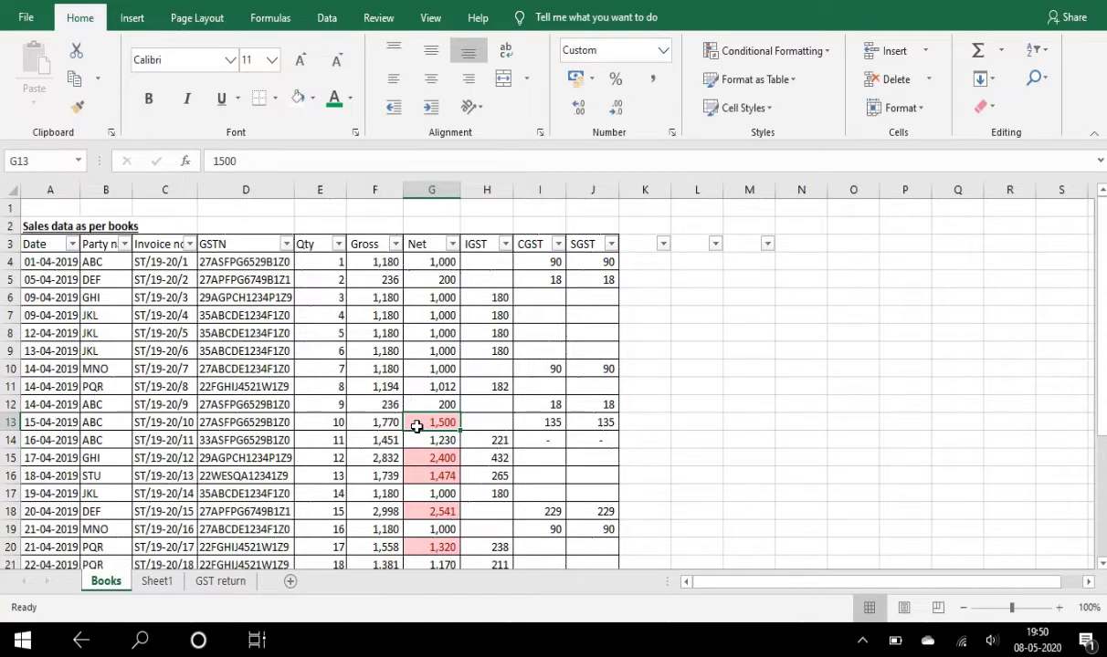
Examine which Net values are highlighted along the column down to the totals row.
{"action": "key", "text": "Down"}
{"action": "key", "text": "Down"}
{"action": "key", "text": "Down"}
{"action": "key", "text": "Down"}
{"action": "key", "text": "Down"}
{"action": "key", "text": "Down"}
{"action": "key", "text": "Down"}
{"action": "key", "text": "Down"}
{"action": "key", "text": "Down"}
{"action": "key", "text": "Down"}
{"action": "key", "text": "Down"}
{"action": "key", "text": "Down"}
{"action": "key", "text": "Down"}
{"action": "key", "text": "Down"}
{"action": "key", "text": "Down"}
{"action": "key", "text": "Down"}
{"action": "key", "text": "Down"}
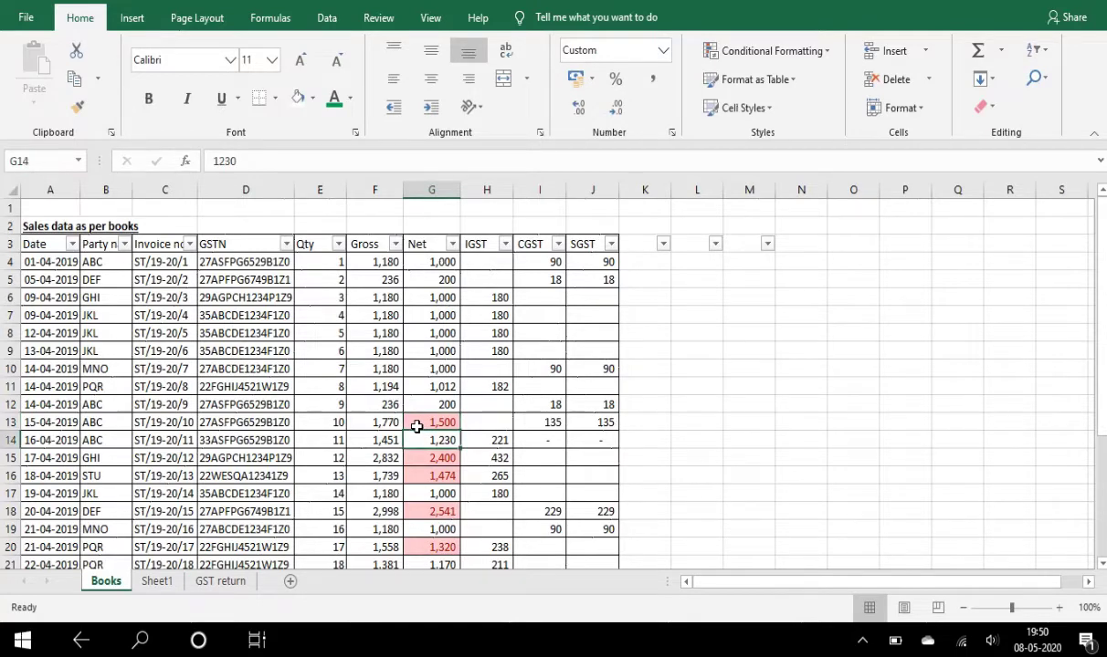
{"action": "key", "text": "Up"}
{"action": "key", "text": "Up"}
{"action": "key", "text": "Up"}
{"action": "key", "text": "Up"}
{"action": "key", "text": "Up"}
{"action": "key", "text": "Up"}
{"action": "key", "text": "Up"}
{"action": "key", "text": "Up"}
{"action": "key", "text": "Up"}
{"action": "key", "text": "Up"}
{"action": "key", "text": "Up"}
{"action": "key", "text": "Up"}
{"action": "key", "text": "Up"}
{"action": "key", "text": "Up"}
{"action": "key", "text": "Up"}
{"action": "key", "text": "Up"}
{"action": "key", "text": "Up"}
{"action": "key", "text": "Up"}
{"action": "key", "text": "Up"}
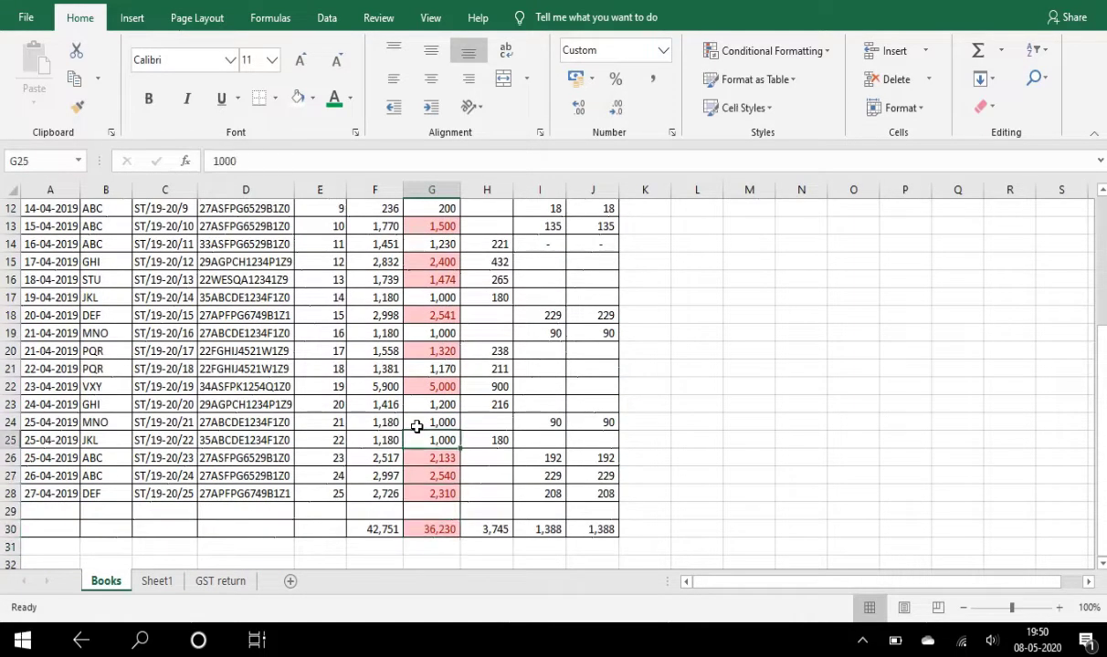
Undo the last change to the Net value in G12 and go back to the start of the column.
{"action": "key", "text": "ctrl+z"}
{"action": "key", "text": "Down"}
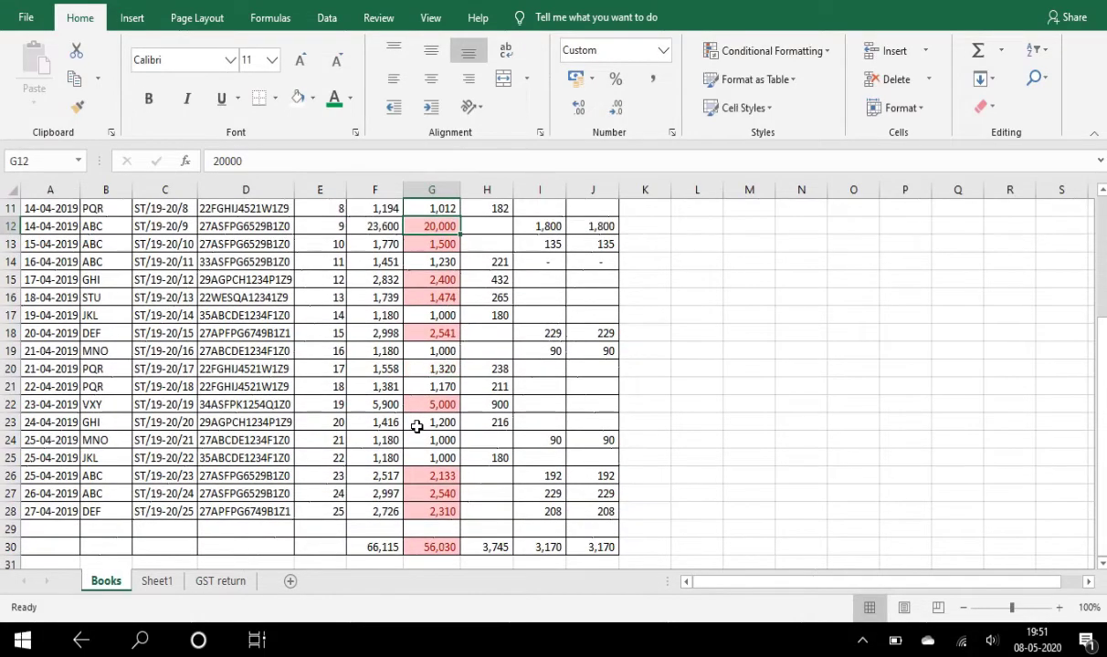
{"action": "key", "text": "Up"}
{"action": "key", "text": "Up"}
{"action": "key", "text": "Up"}
{"action": "key", "text": "Up"}
{"action": "key", "text": "Up"}
{"action": "key", "text": "Up"}
{"action": "key", "text": "Up"}
{"action": "key", "text": "Up"}
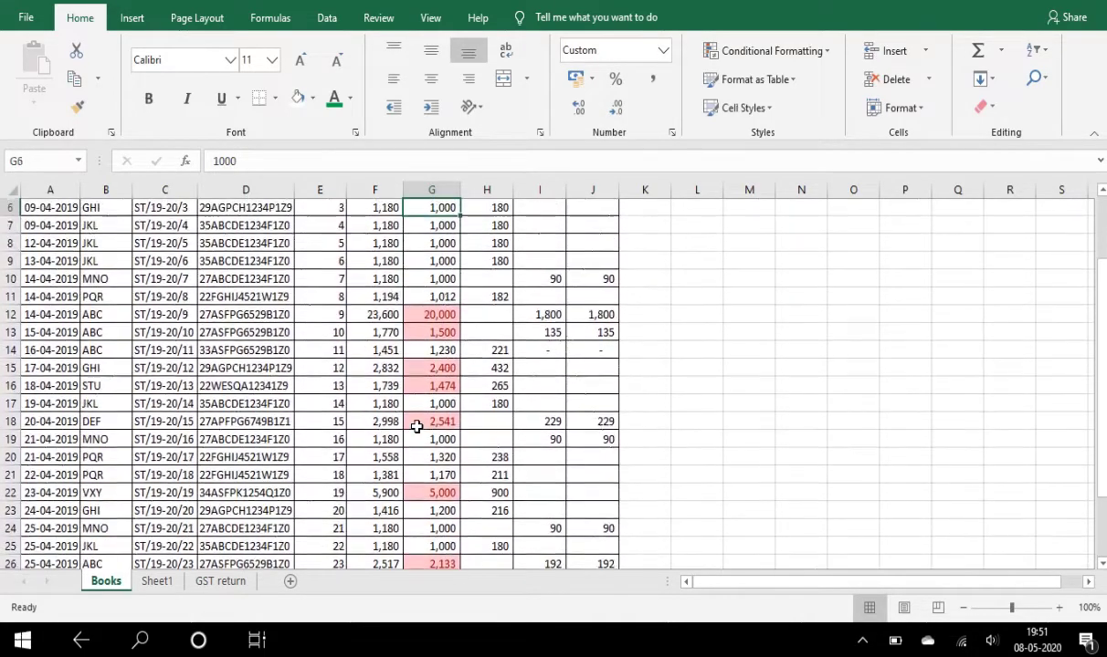
{"action": "key", "text": "Up"}
{"action": "key", "text": "Up"}
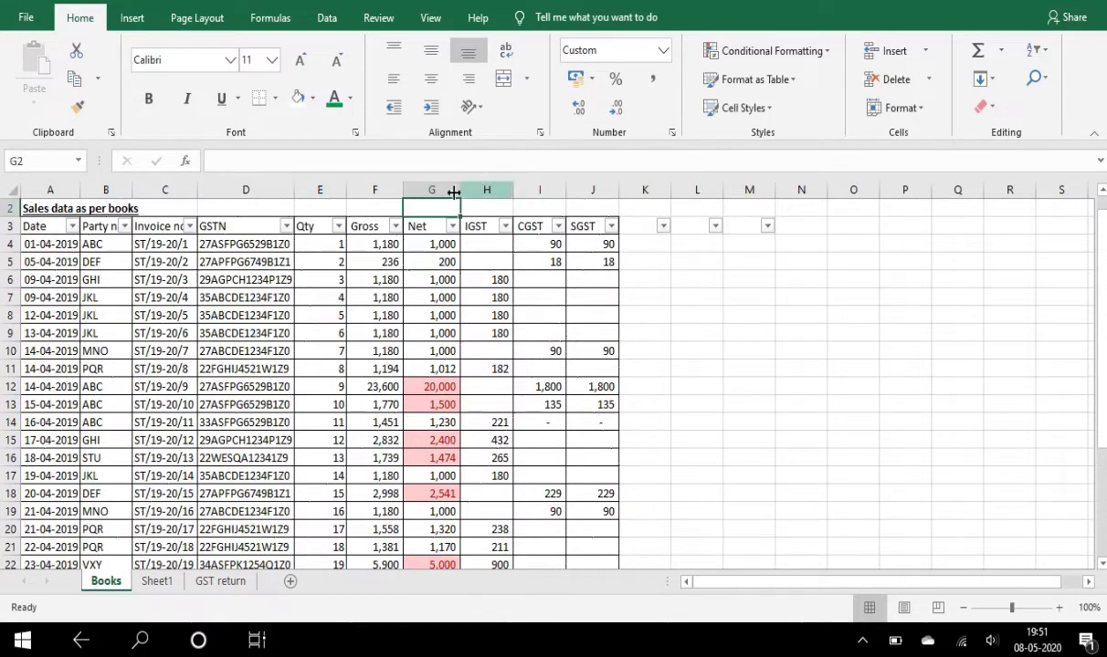
{"action": "left_click_drag", "start_coordinate": [438, 190], "coordinate": [437, 277]}
{"action": "left_click", "coordinate": [435, 294]}
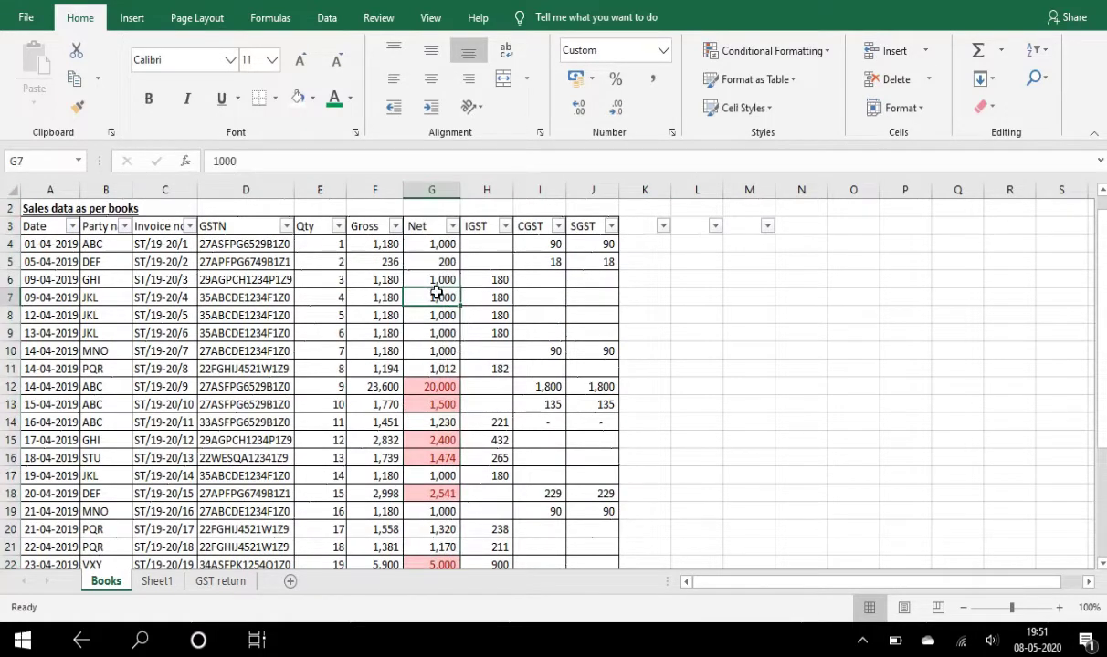
Clear the conditional formatting rules from the Net column only.
{"action": "left_click", "coordinate": [435, 190]}
{"action": "left_click", "coordinate": [774, 52]}
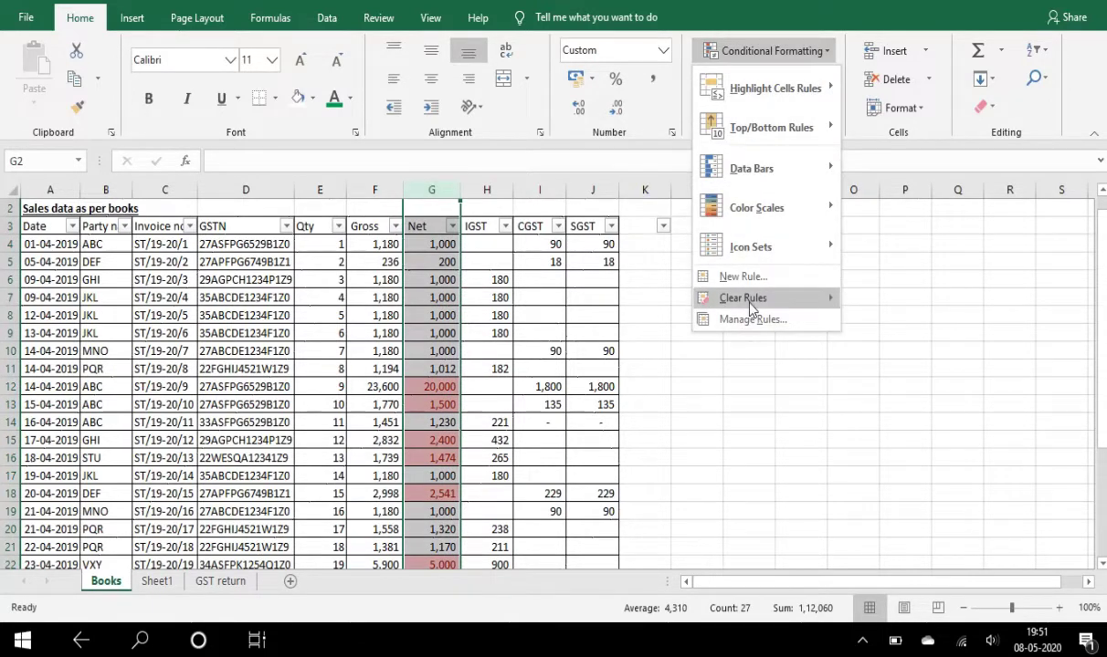
{"action": "mouse_move", "coordinate": [750, 305]}
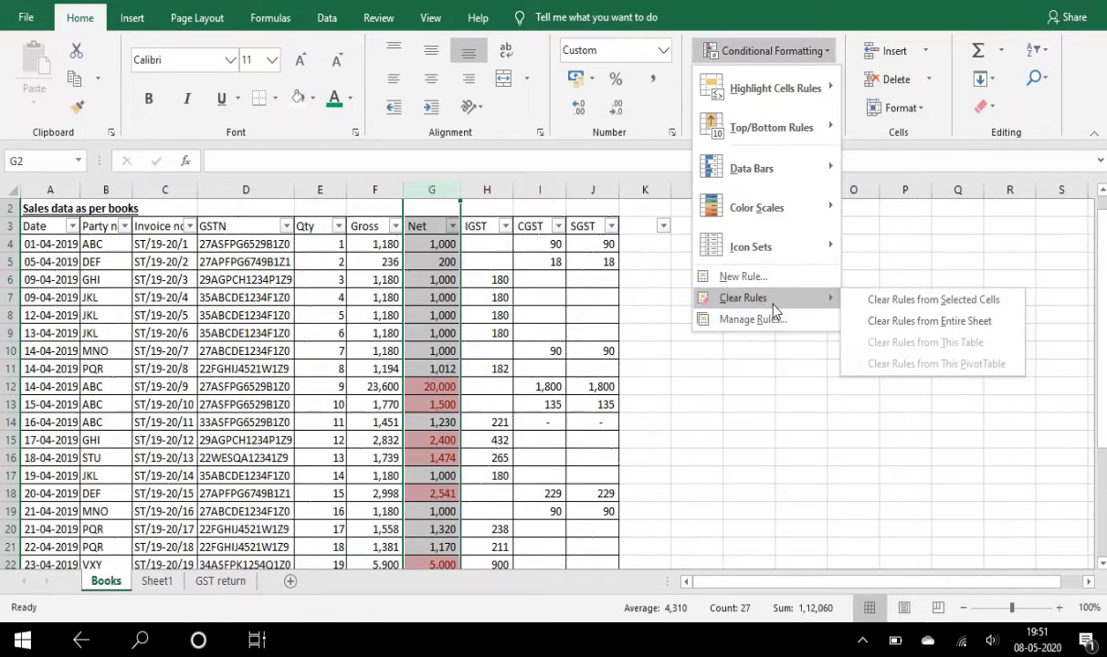
{"action": "left_click", "coordinate": [916, 305]}
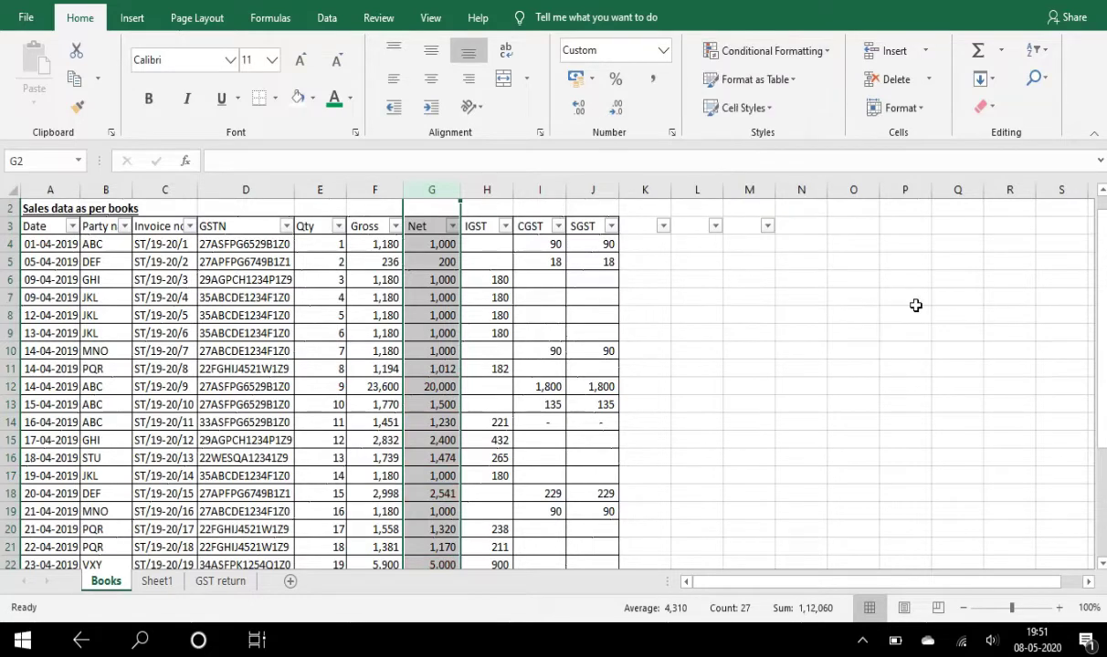
{"action": "left_click", "coordinate": [585, 383]}
{"action": "left_click", "coordinate": [408, 363]}
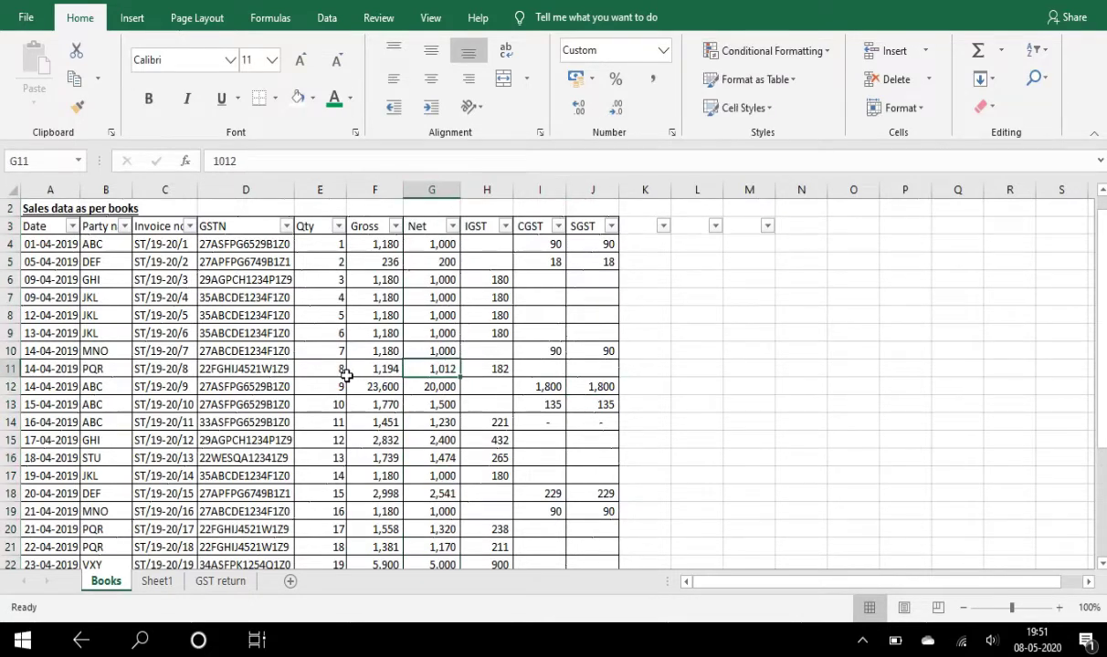
{"action": "left_click", "coordinate": [819, 53]}
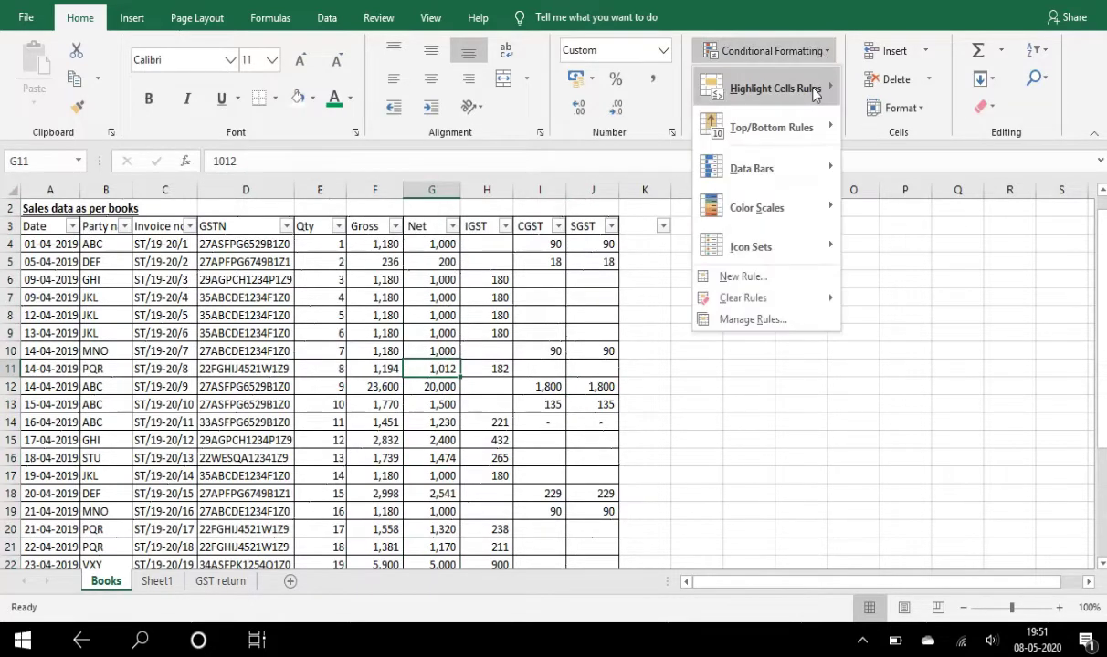
{"action": "mouse_move", "coordinate": [815, 95]}
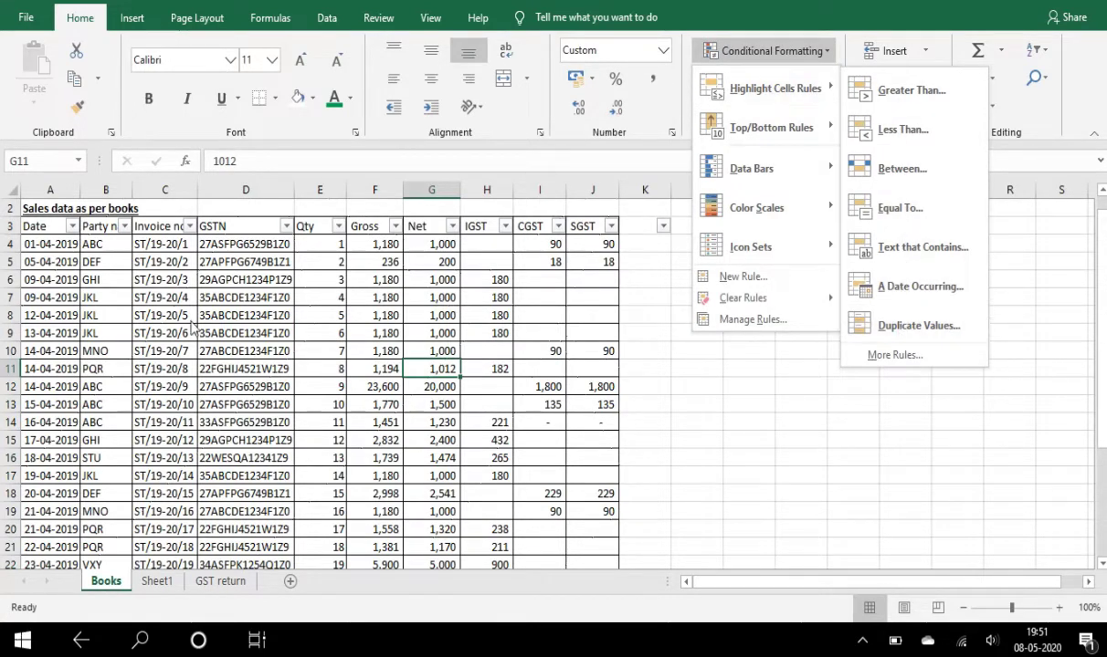
{"action": "key", "text": "Escape"}
{"action": "key", "text": "Escape"}
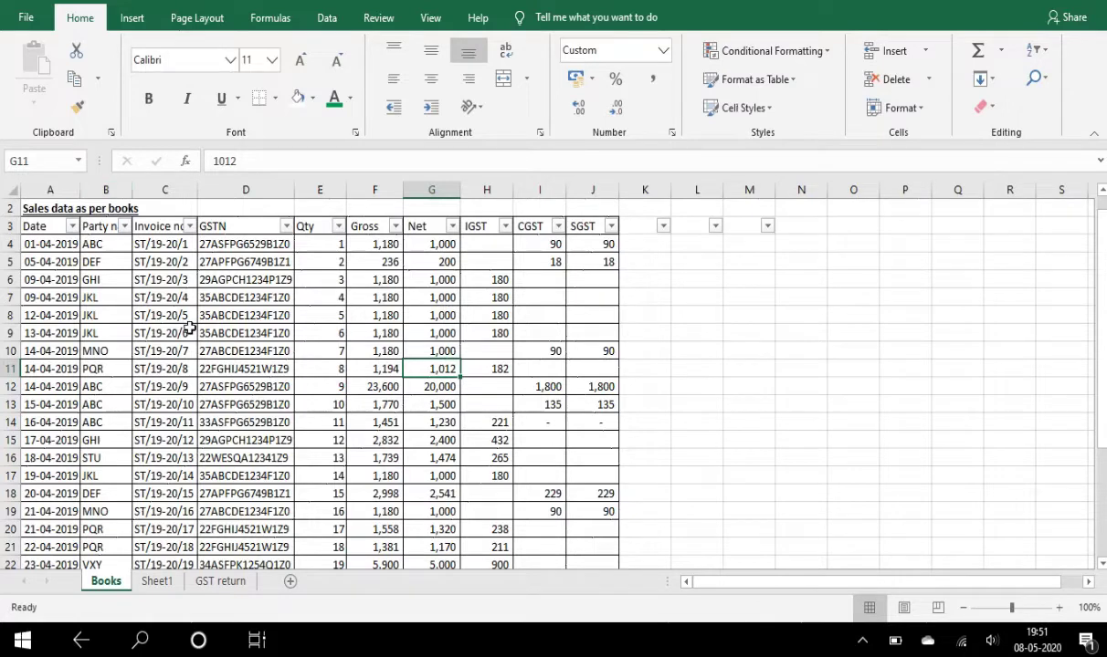
{"action": "left_click", "coordinate": [249, 334]}
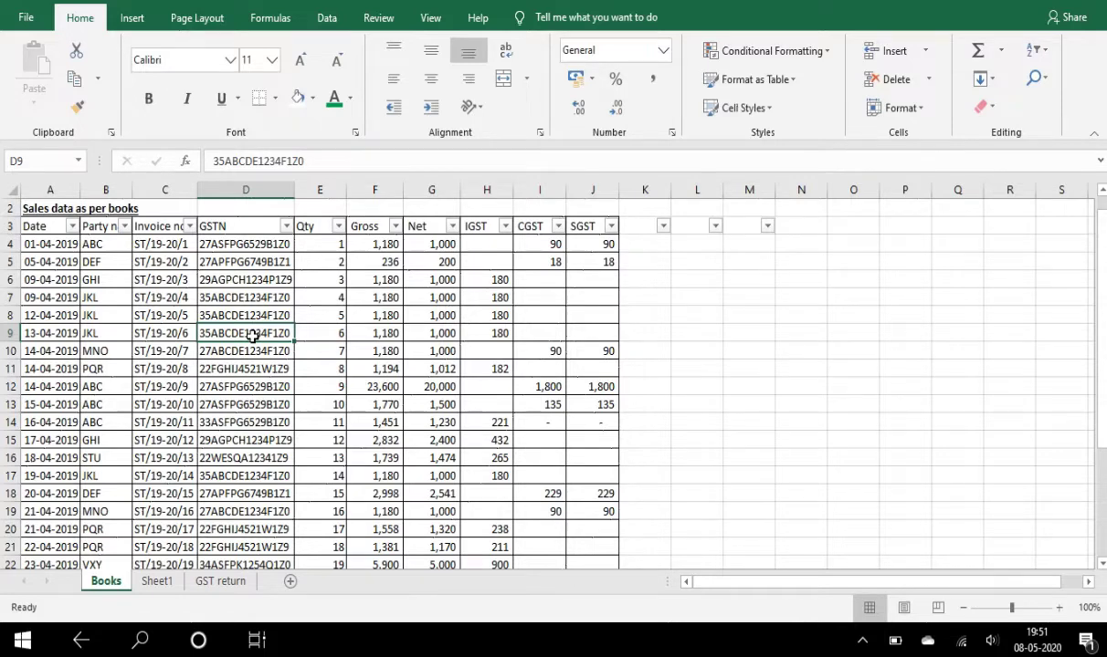
Highlight duplicate values in the Invoice no column with Light Red Fill with Dark Red Text.
{"action": "left_click", "coordinate": [160, 184]}
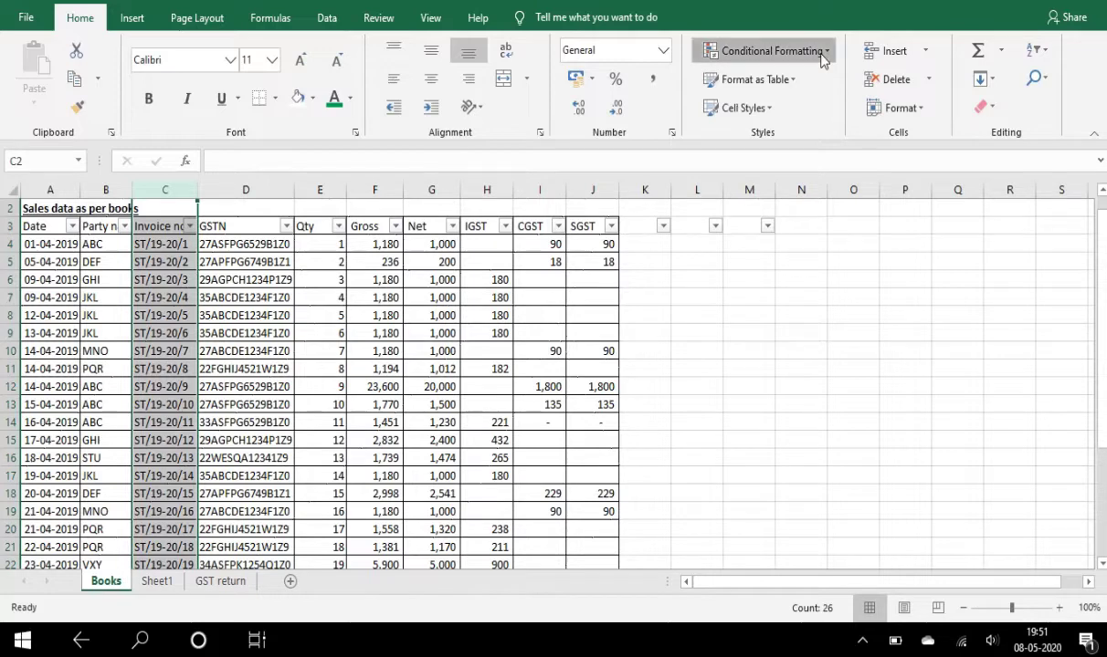
{"action": "left_click", "coordinate": [774, 52]}
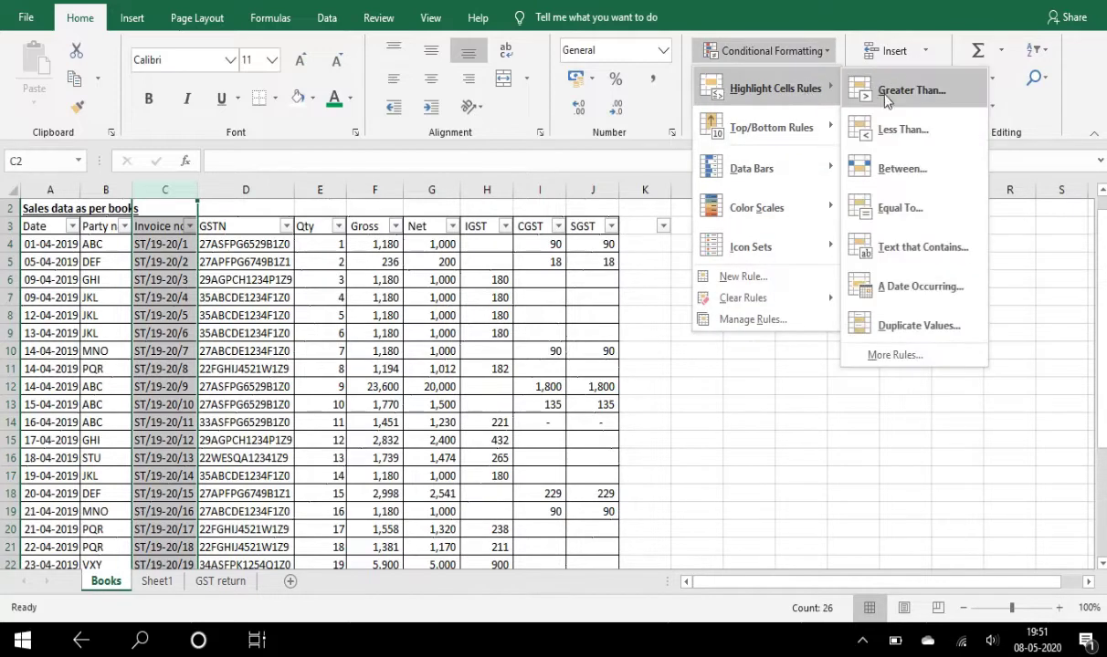
{"action": "left_click", "coordinate": [915, 326]}
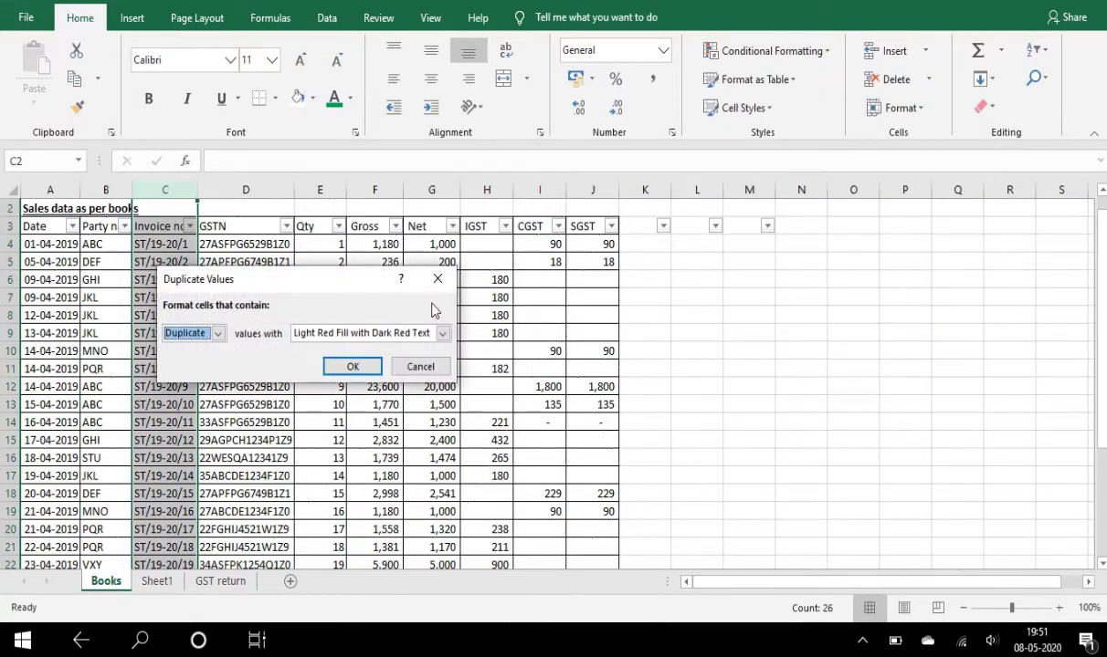
{"action": "left_click", "coordinate": [352, 365]}
Check the whole register down to the totals row and back for highlighted duplicate invoice numbers.
{"action": "left_click", "coordinate": [127, 331]}
{"action": "key", "text": "Down"}
{"action": "key", "text": "Down"}
{"action": "key", "text": "Down"}
{"action": "key", "text": "Down"}
{"action": "key", "text": "Down"}
{"action": "key", "text": "Down"}
{"action": "key", "text": "Down"}
{"action": "key", "text": "Down"}
{"action": "key", "text": "Down"}
{"action": "key", "text": "Down"}
{"action": "key", "text": "Down"}
{"action": "key", "text": "Down"}
{"action": "key", "text": "Down"}
{"action": "key", "text": "Down"}
{"action": "key", "text": "Down"}
{"action": "key", "text": "Down"}
{"action": "key", "text": "Down"}
{"action": "key", "text": "Down"}
{"action": "key", "text": "Down"}
{"action": "key", "text": "Down"}
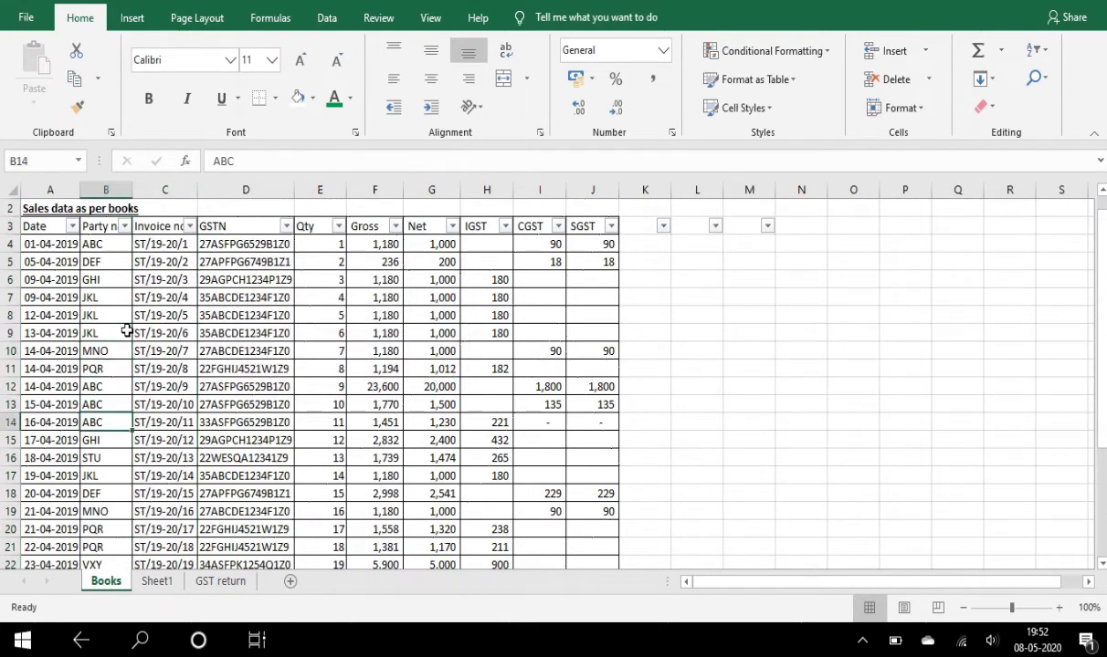
{"action": "key", "text": "Up"}
{"action": "key", "text": "Up"}
{"action": "key", "text": "Up"}
{"action": "key", "text": "Up"}
{"action": "key", "text": "Up"}
{"action": "key", "text": "Up"}
{"action": "key", "text": "Up"}
{"action": "key", "text": "Up"}
{"action": "key", "text": "Up"}
{"action": "key", "text": "Up"}
{"action": "key", "text": "Up"}
{"action": "key", "text": "Up"}
{"action": "key", "text": "Up"}
{"action": "key", "text": "Up"}
{"action": "key", "text": "Up"}
{"action": "key", "text": "Up"}
{"action": "key", "text": "Up"}
{"action": "key", "text": "Up"}
{"action": "key", "text": "Up"}
{"action": "key", "text": "Up"}
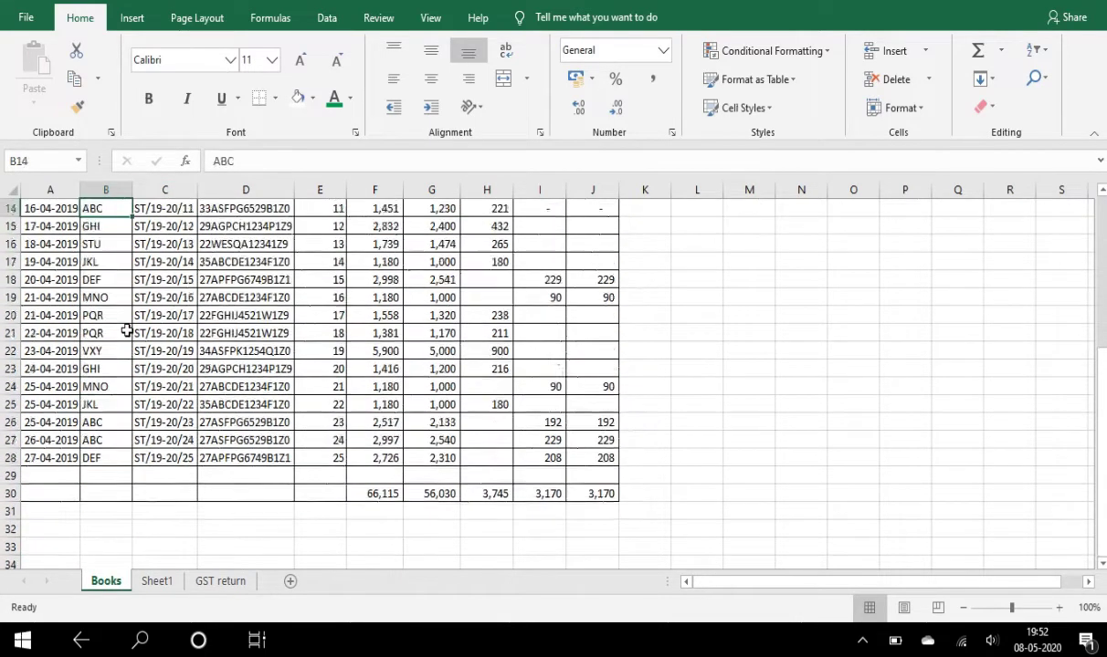
Change the invoice number in C5 to ST/19-20/1 to test the duplicate highlighting.
{"action": "key", "text": "Right"}
{"action": "key", "text": "Down"}
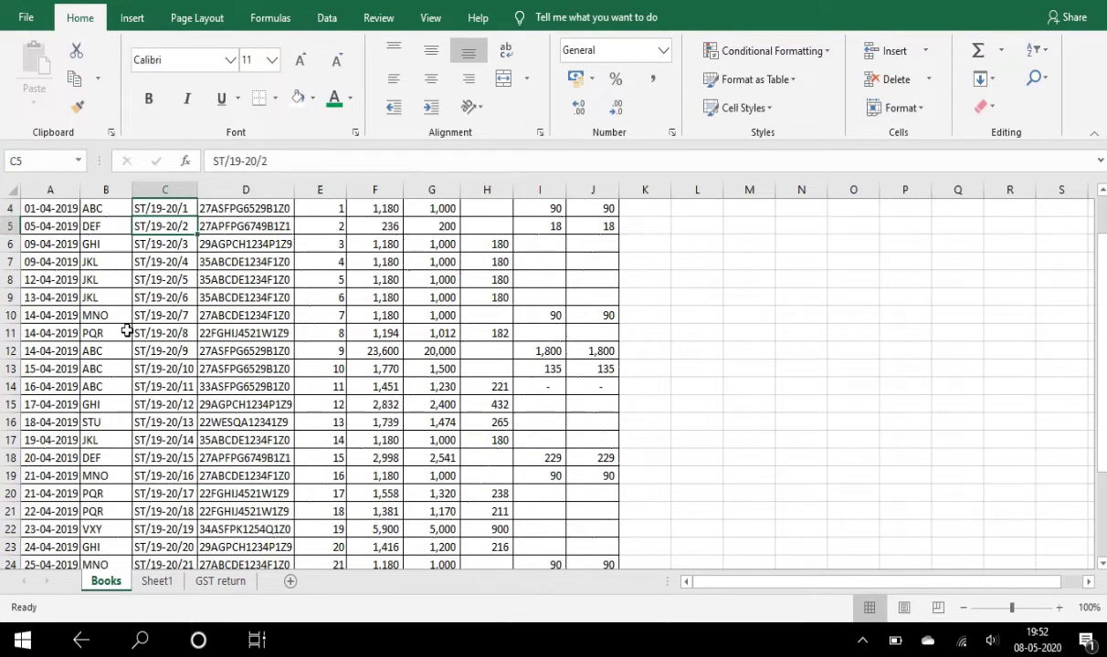
{"action": "key", "text": "F2"}
{"action": "key", "text": "BackSpace"}
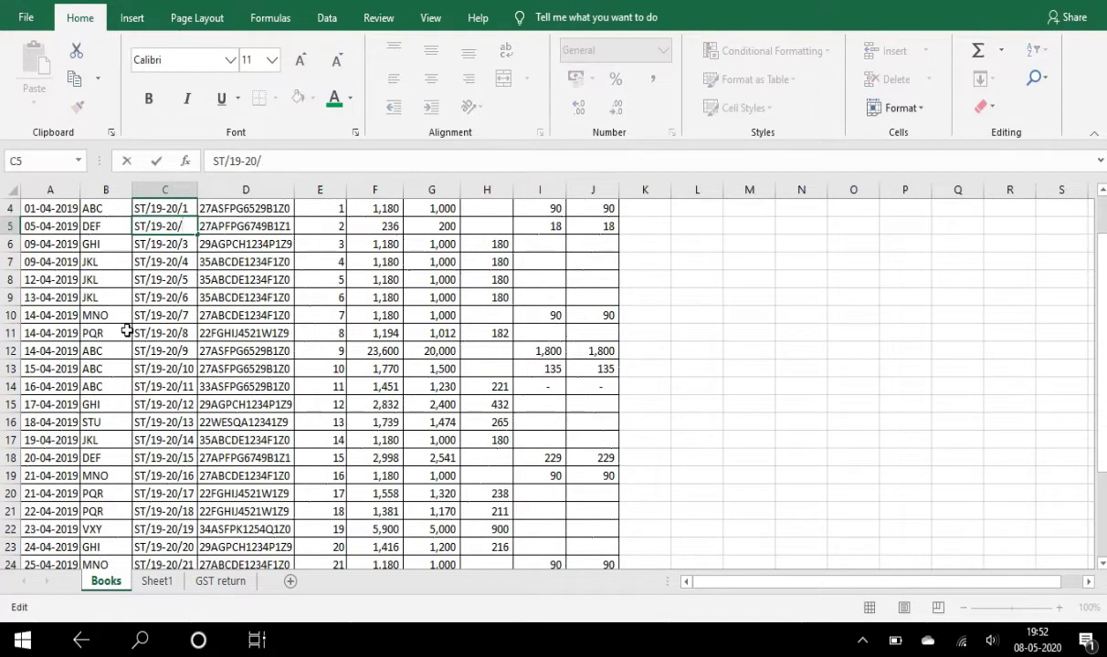
{"action": "type", "text": "1"}
{"action": "key", "text": "ctrl+Return"}
{"action": "scroll", "coordinate": [127, 332], "scroll_direction": "up", "scroll_amount": 1}
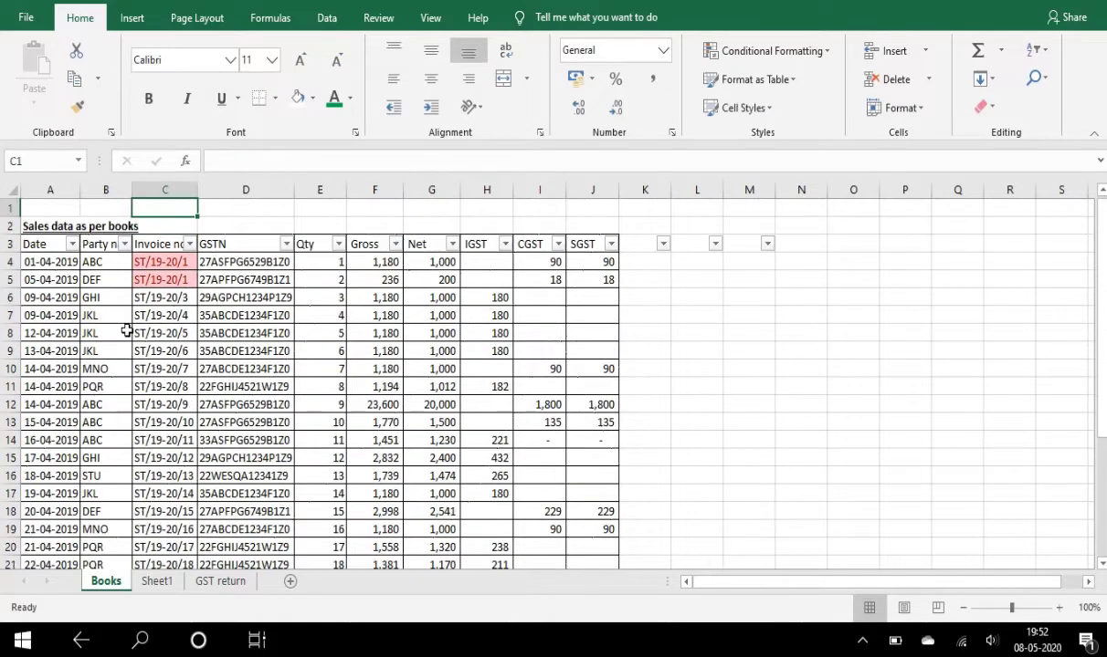
Compare the invoice numbers in C4 and C5 to examine the duplicate highlighting.
{"action": "key", "text": "Up"}
{"action": "key", "text": "Down"}
{"action": "key", "text": "Up"}
{"action": "key", "text": "Down"}
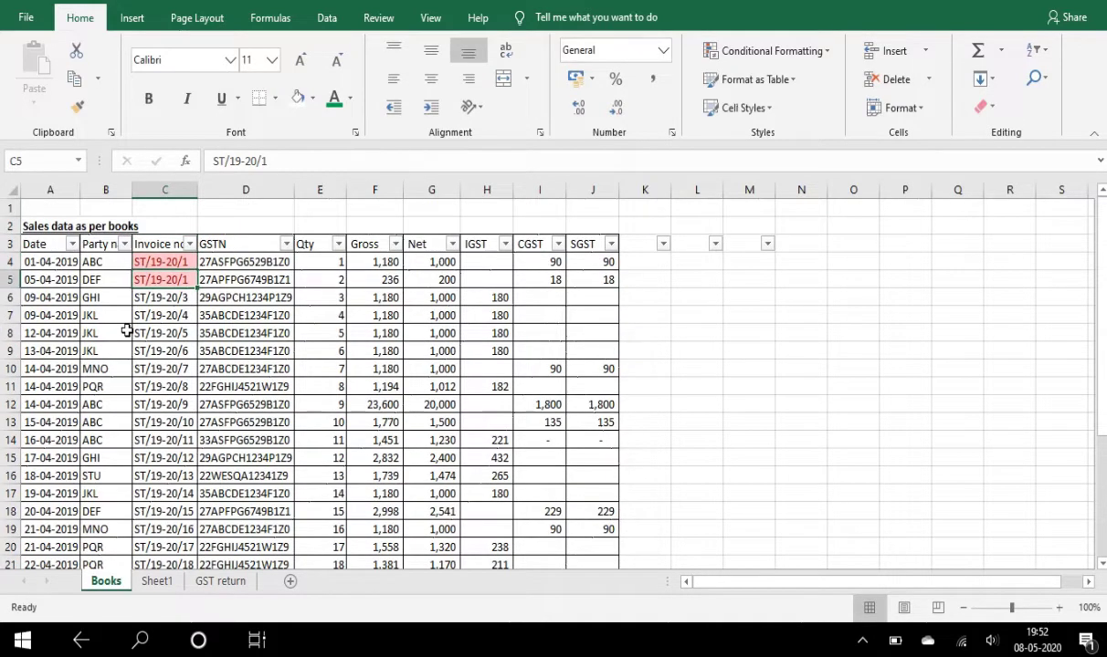
{"action": "key", "text": "Up"}
{"action": "key", "text": "Down"}
{"action": "key", "text": "Up"}
{"action": "key", "text": "Down"}
{"action": "key", "text": "Up"}
{"action": "key", "text": "Down"}
{"action": "key", "text": "Up"}
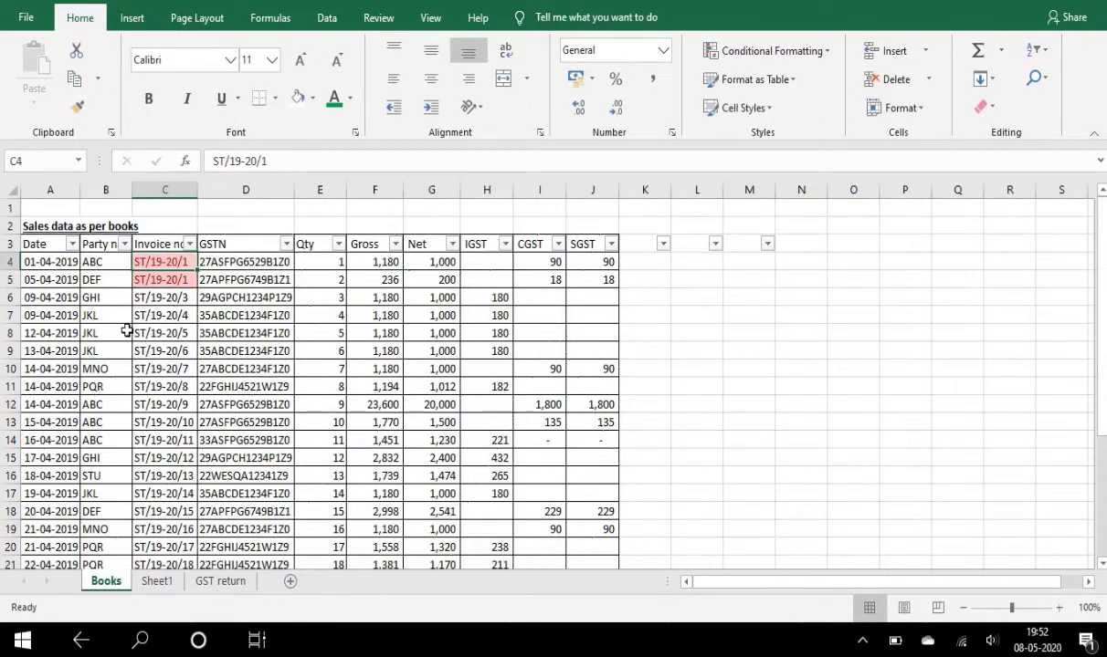
{"action": "key", "text": "Down"}
{"action": "key", "text": "Up"}
Change the invoice number in C9 to ST/19-20/5 as a second duplicate test.
{"action": "key", "text": "Down"}
{"action": "key", "text": "Down"}
{"action": "key", "text": "Down"}
{"action": "key", "text": "Down"}
{"action": "key", "text": "Down"}
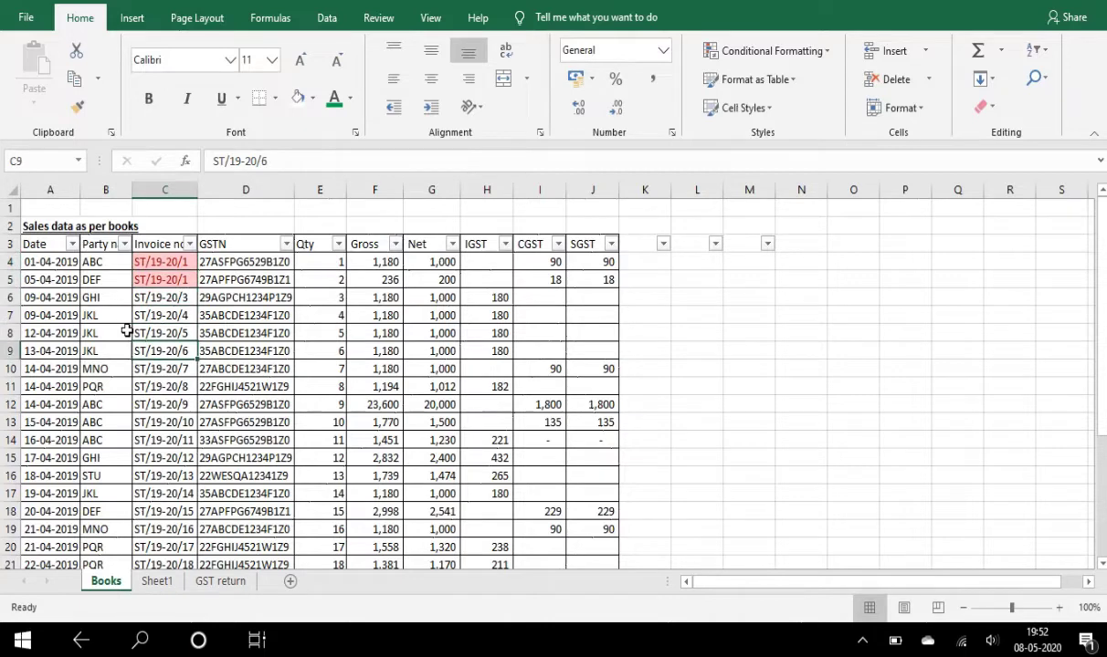
{"action": "key", "text": "F2"}
{"action": "key", "text": "BackSpace"}
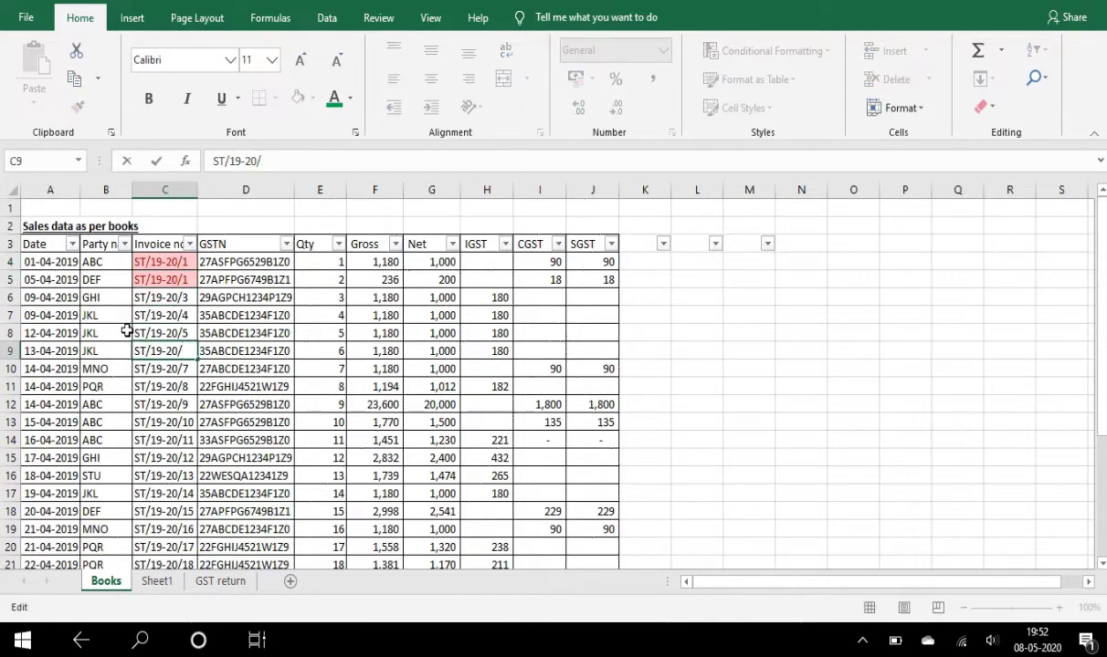
{"action": "type", "text": "5"}
{"action": "key", "text": "Return"}
Examine the duplicate highlighting on the invoice numbers around C8 and C9.
{"action": "key", "text": "Up"}
{"action": "key", "text": "Up"}
{"action": "key", "text": "Up"}
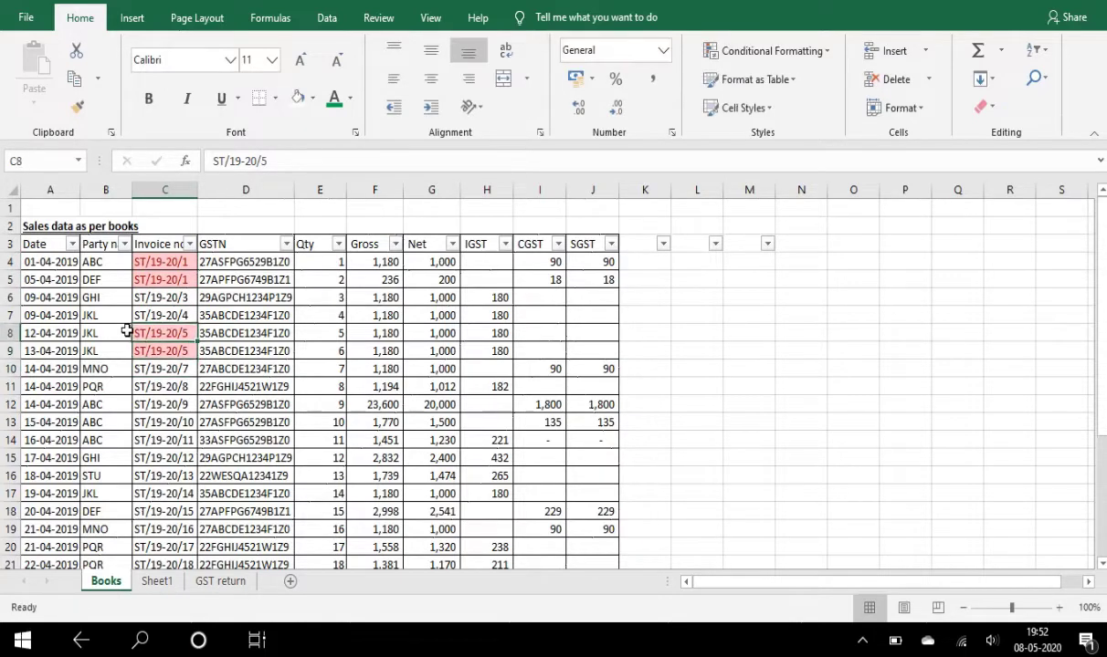
{"action": "key", "text": "Down"}
{"action": "key", "text": "Down"}
{"action": "key", "text": "Down"}
{"action": "key", "text": "Down"}
{"action": "key", "text": "Up"}
{"action": "key", "text": "Up"}
{"action": "key", "text": "Up"}
{"action": "key", "text": "Up"}
{"action": "key", "text": "Up"}
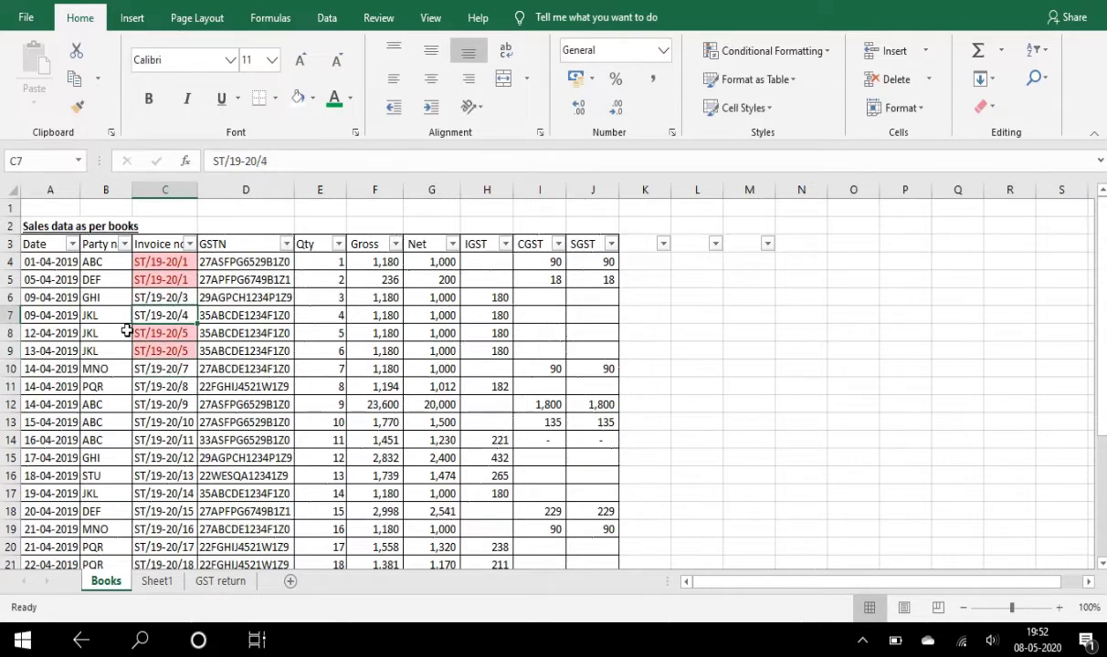
{"action": "key", "text": "Down"}
{"action": "key", "text": "Down"}
{"action": "key", "text": "Down"}
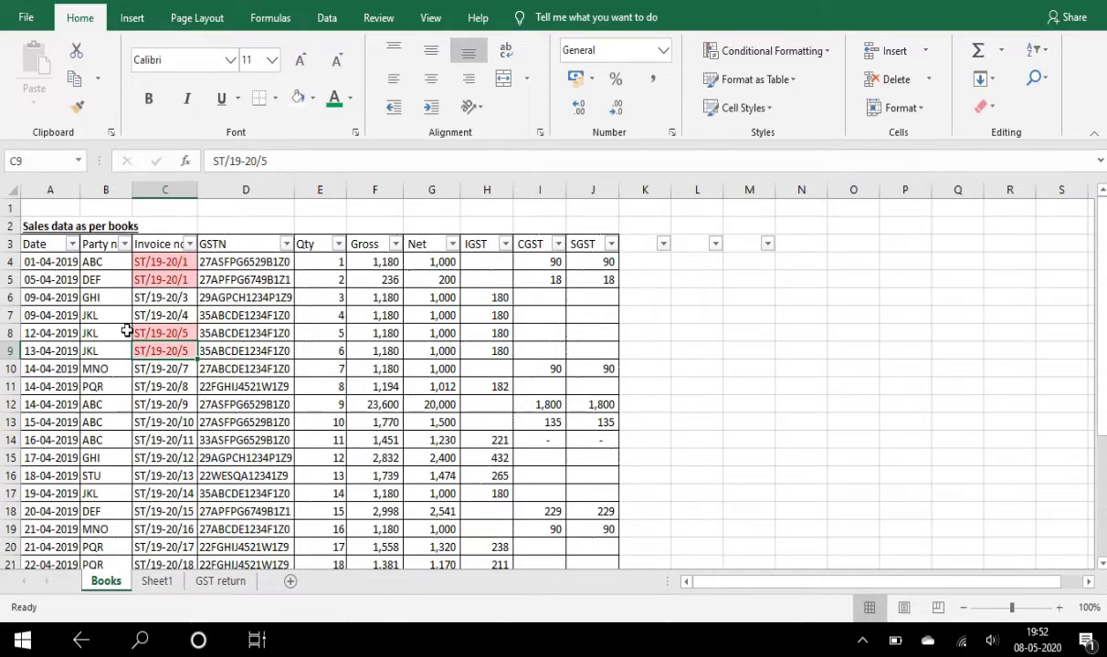
Undo both test changes to the invoice numbers in C9 and C5.
{"action": "key", "text": "ctrl+z"}
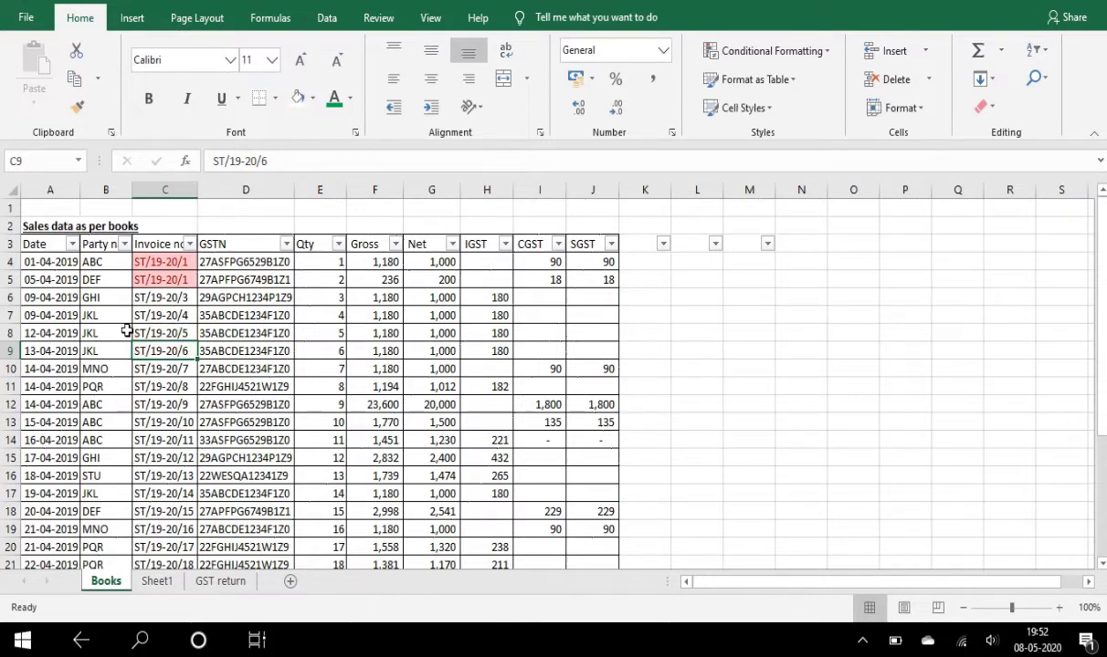
{"action": "key", "text": "ctrl+z"}
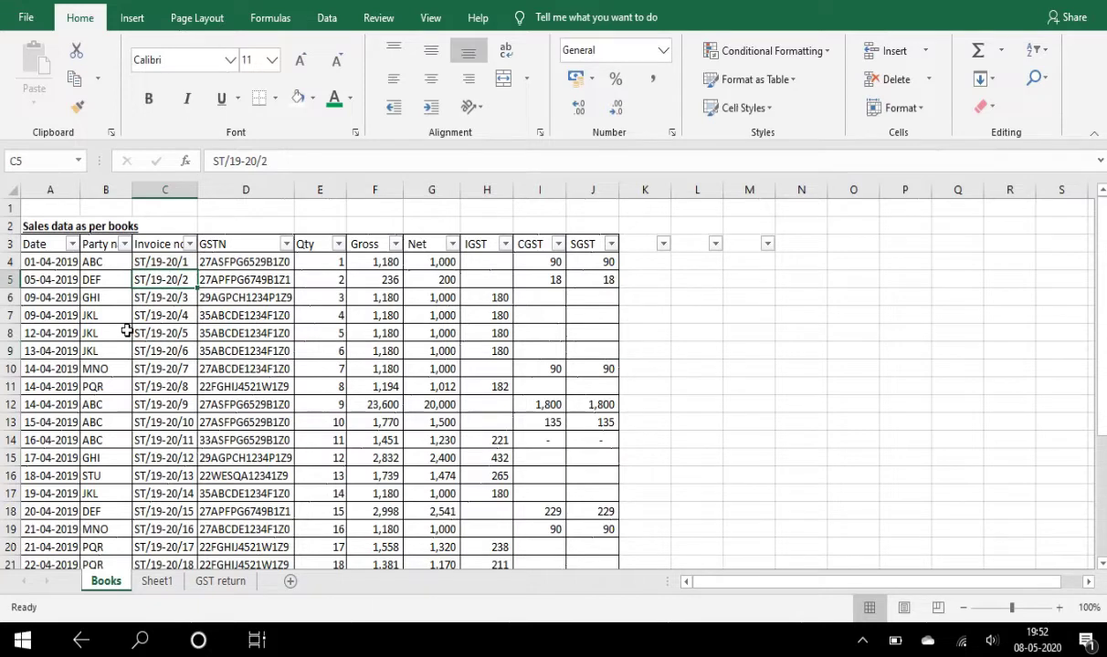
Clear the conditional formatting rules from the Invoice no column only.
{"action": "left_click", "coordinate": [166, 189]}
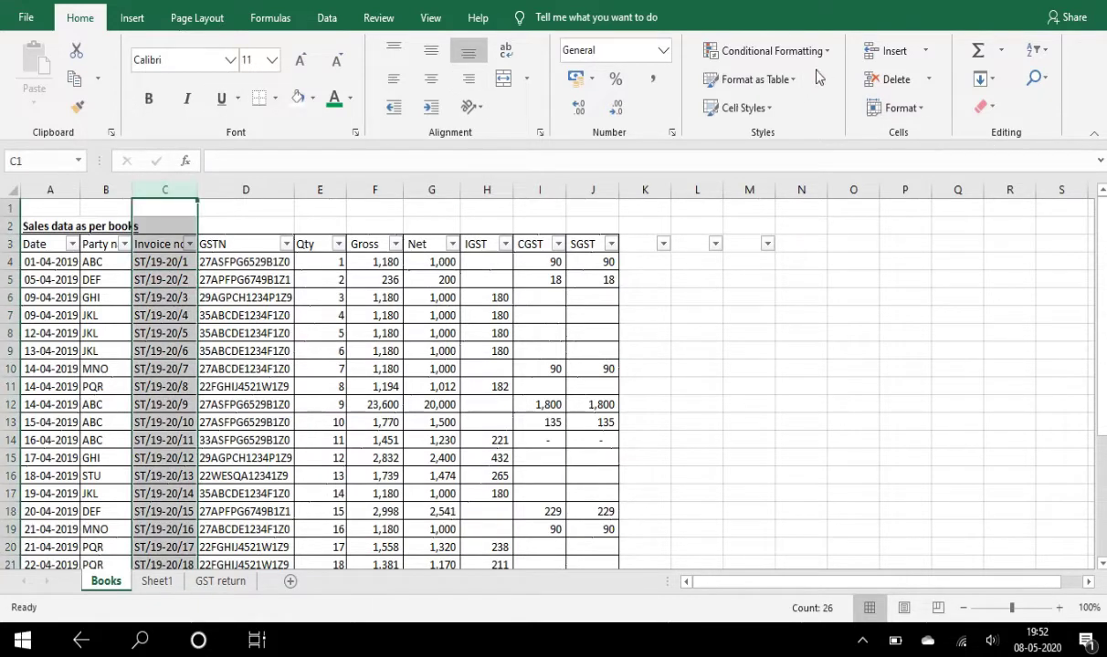
{"action": "left_click", "coordinate": [771, 51]}
{"action": "mouse_move", "coordinate": [772, 89]}
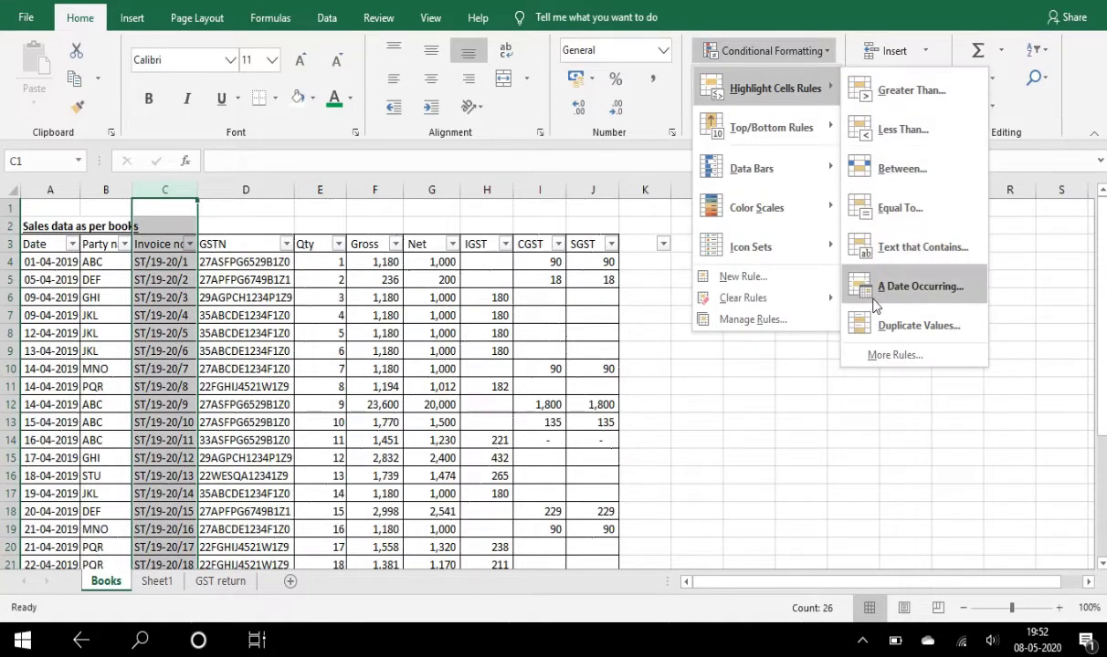
{"action": "mouse_move", "coordinate": [790, 310]}
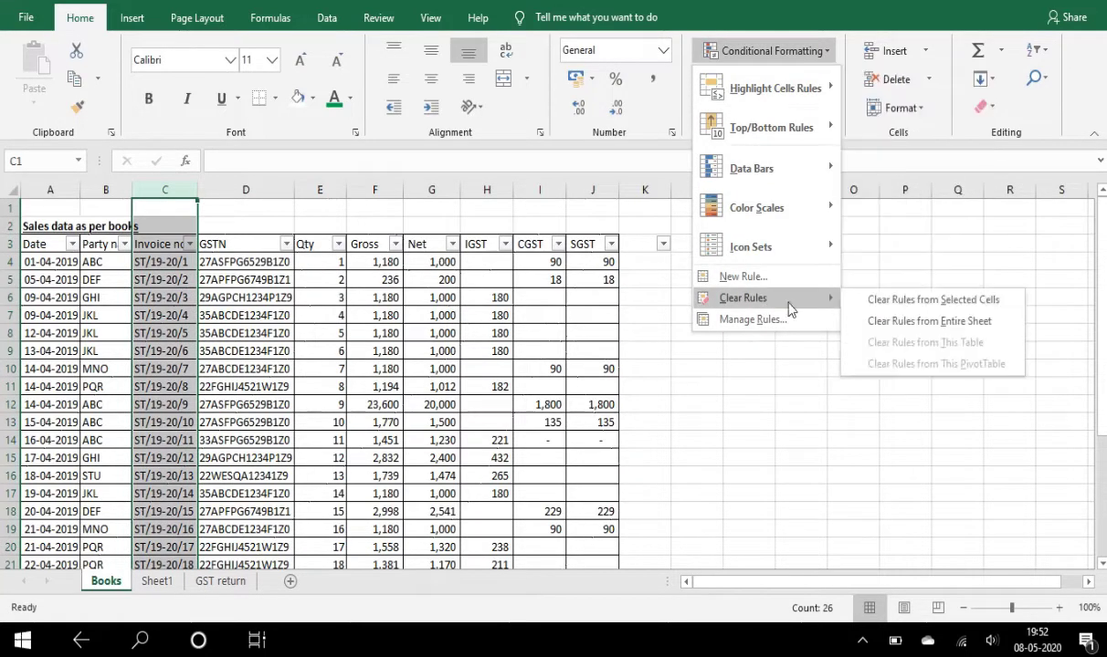
{"action": "left_click", "coordinate": [878, 301]}
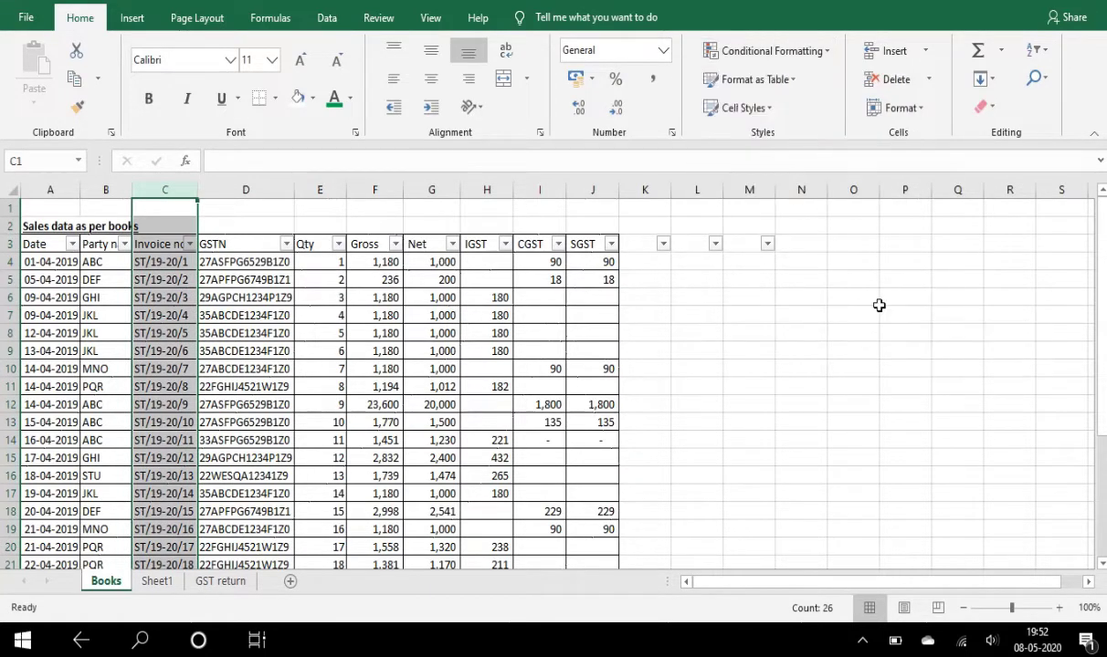
{"action": "left_click", "coordinate": [589, 338]}
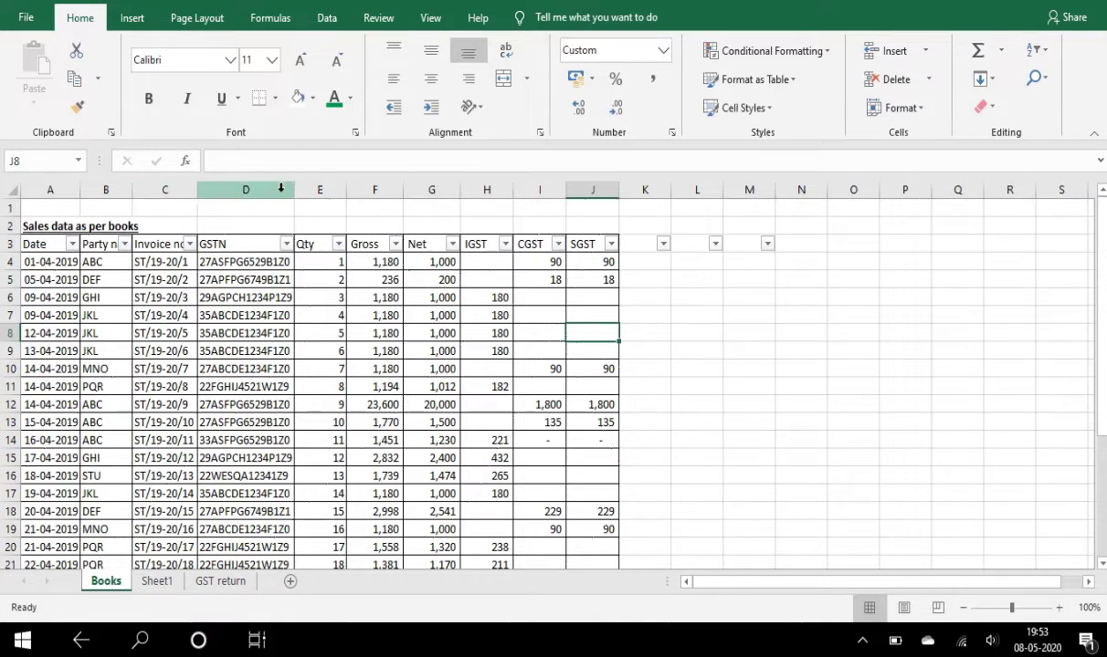
Try to enter a LEN formula in L4 for the first GSTN.
{"action": "left_click", "coordinate": [254, 267]}
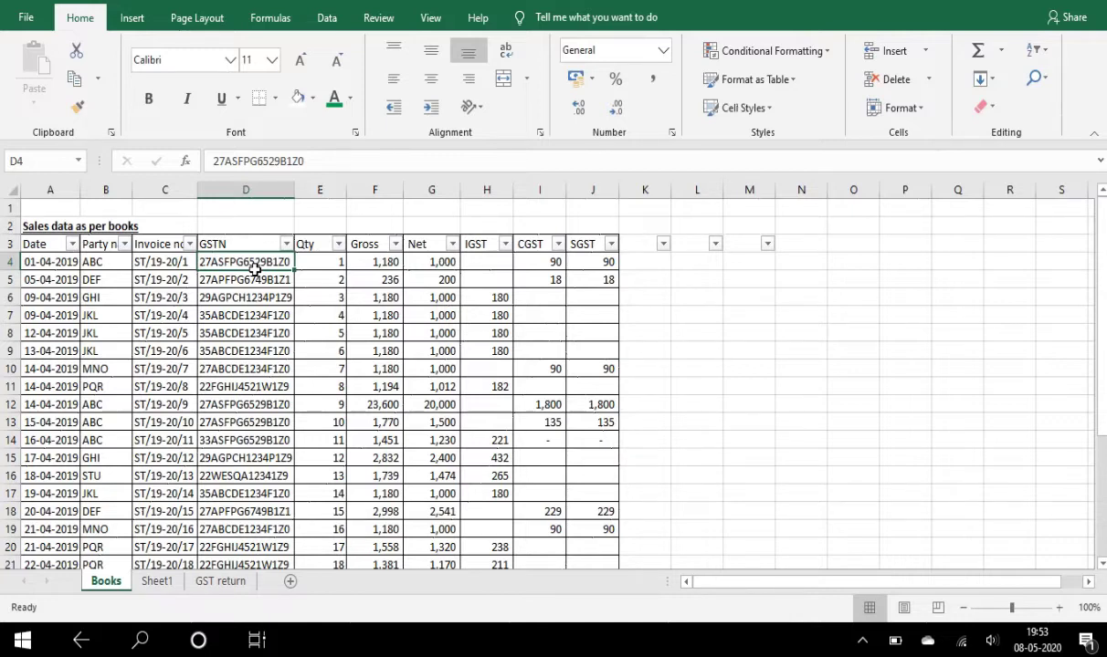
{"action": "key", "text": "Right"}
{"action": "key", "text": "Right"}
{"action": "key", "text": "Right"}
{"action": "key", "text": "Right"}
{"action": "key", "text": "Right"}
{"action": "key", "text": "Right"}
{"action": "key", "text": "Right"}
{"action": "key", "text": "Right"}
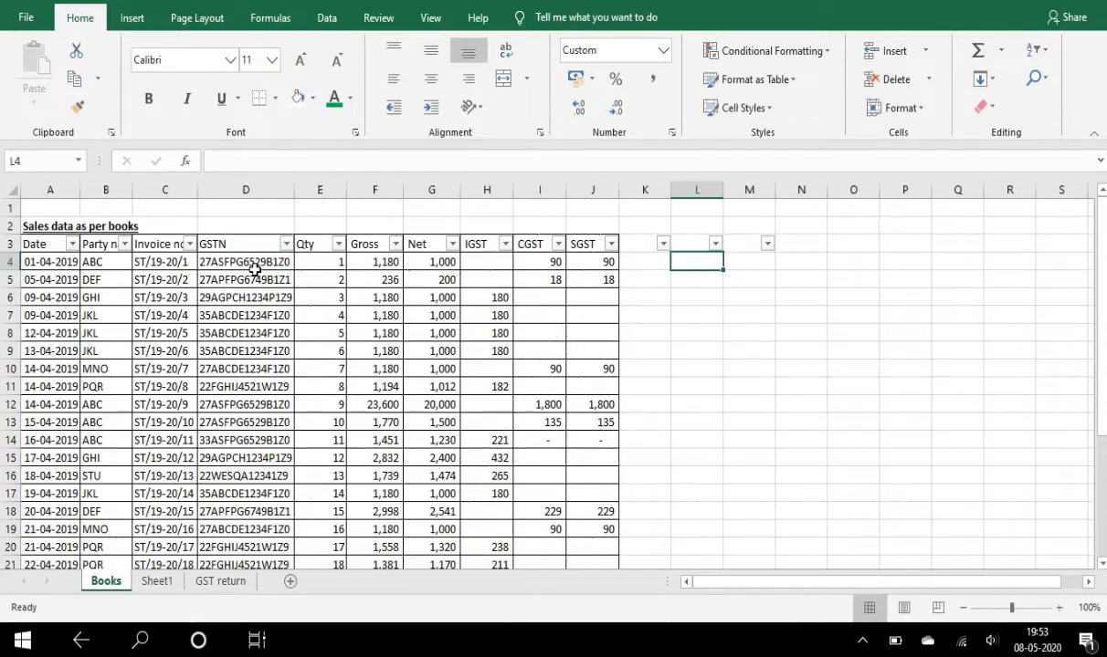
{"action": "type", "text": "+"}
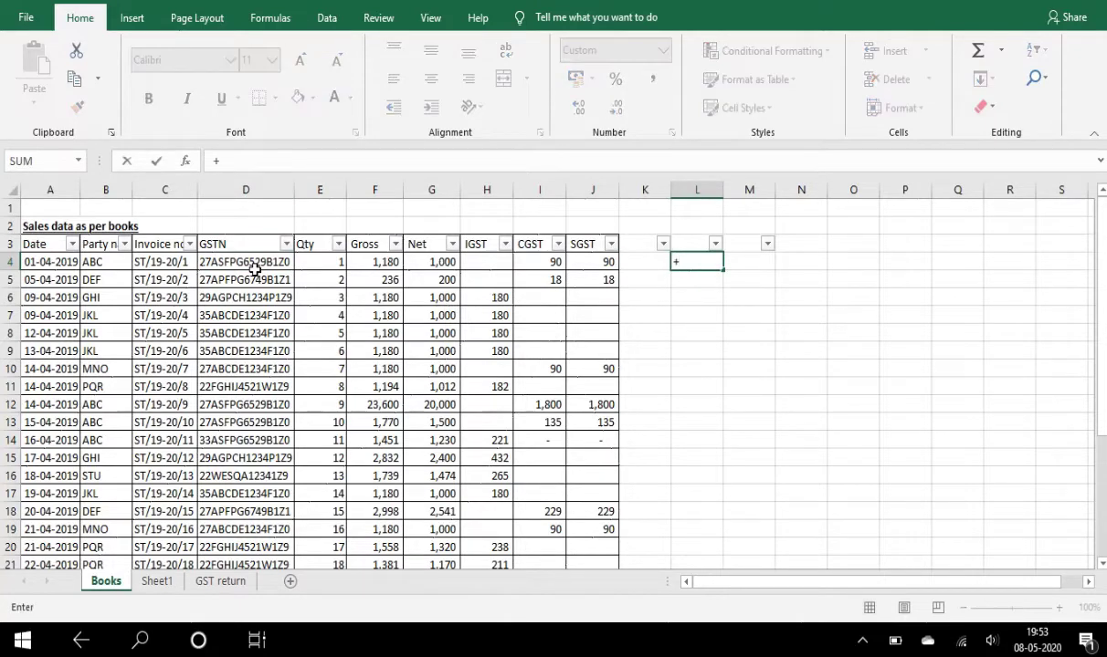
{"action": "type", "text": "len"}
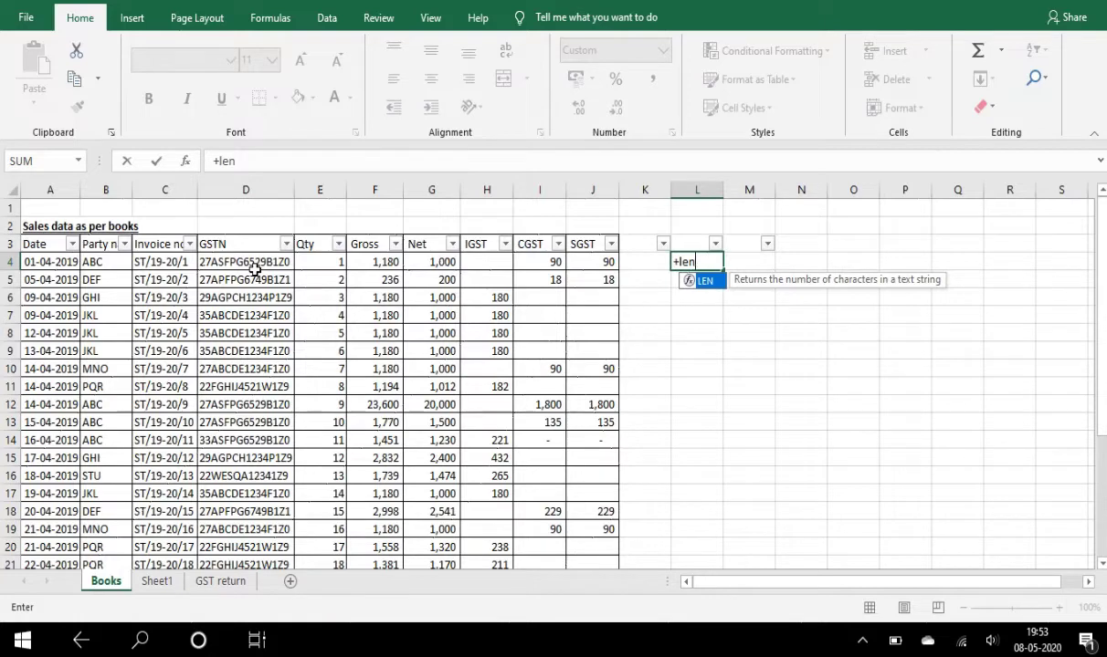
{"action": "left_click", "coordinate": [255, 267]}
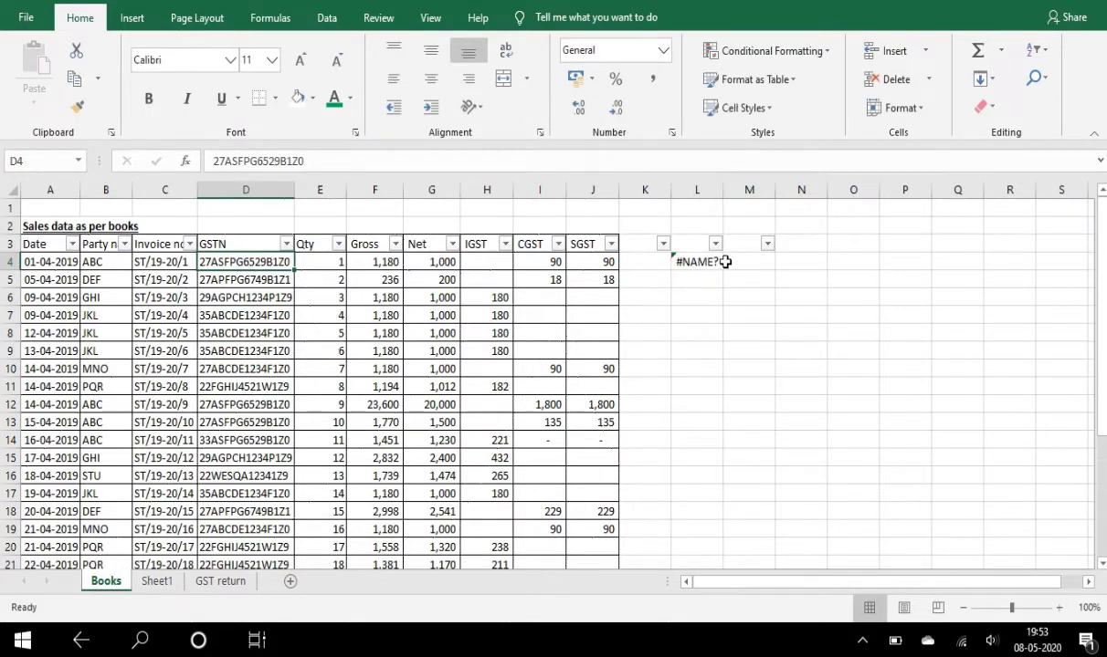
Enter the formula +len(D4) in L4 to count the characters of the first GSTN.
{"action": "left_click", "coordinate": [694, 260]}
{"action": "type", "text": "+l"}
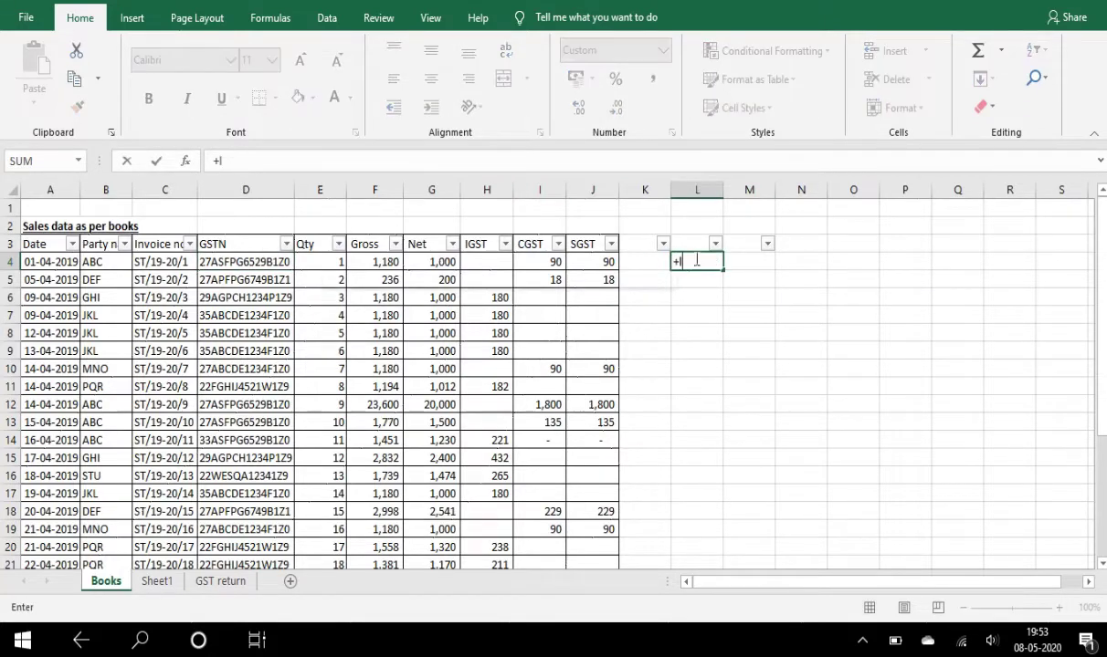
{"action": "type", "text": "en("}
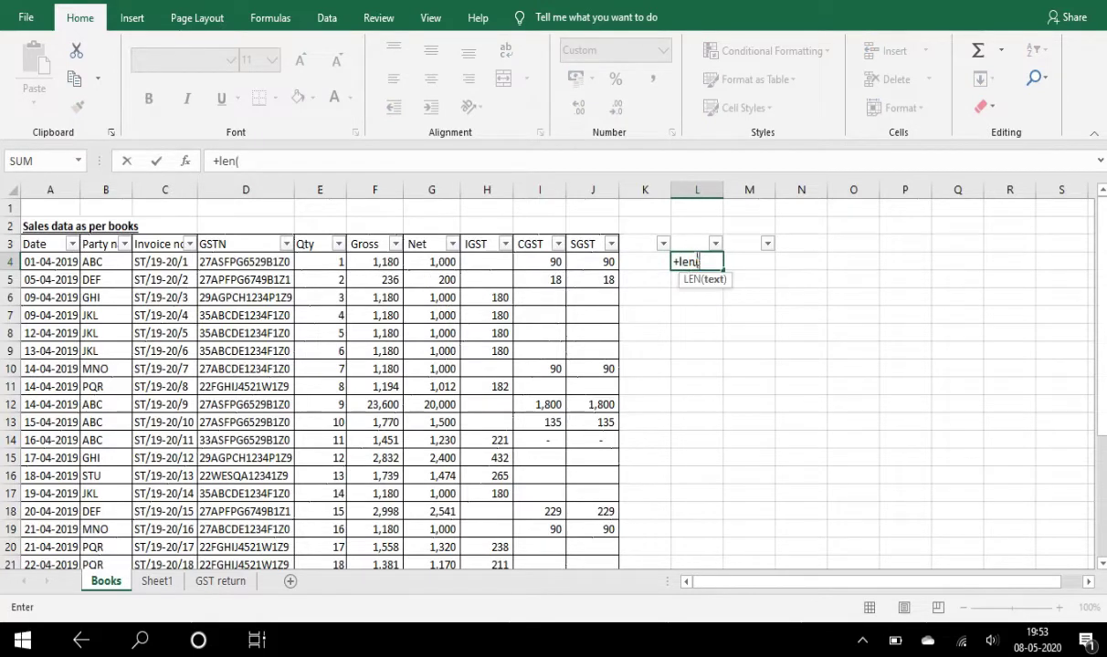
{"action": "left_click", "coordinate": [270, 262]}
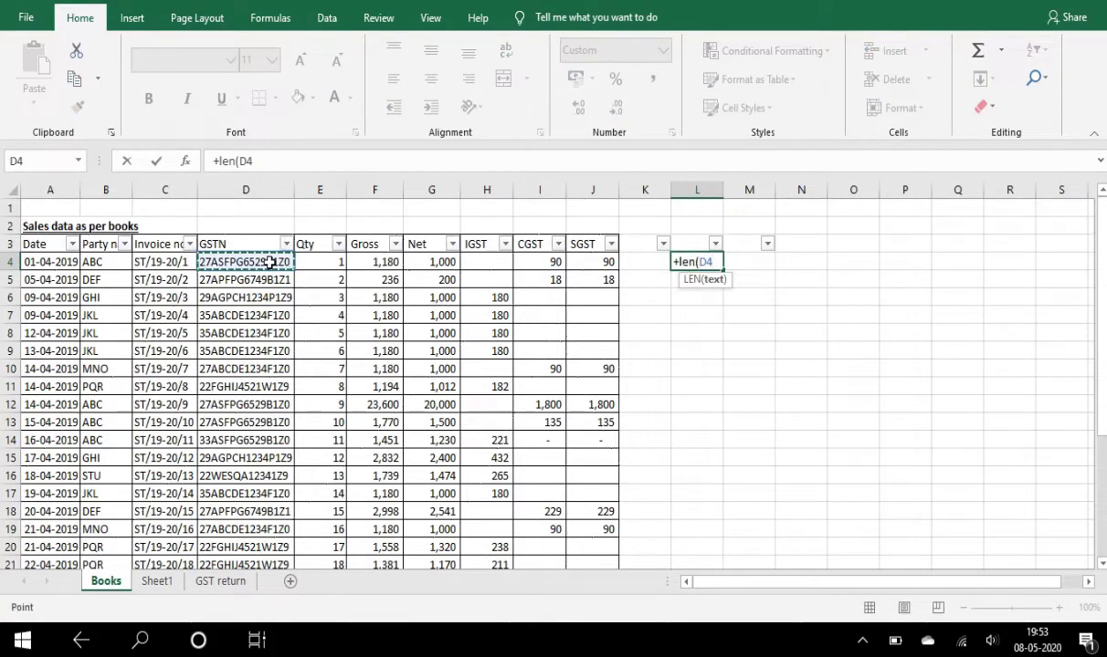
{"action": "type", "text": ")"}
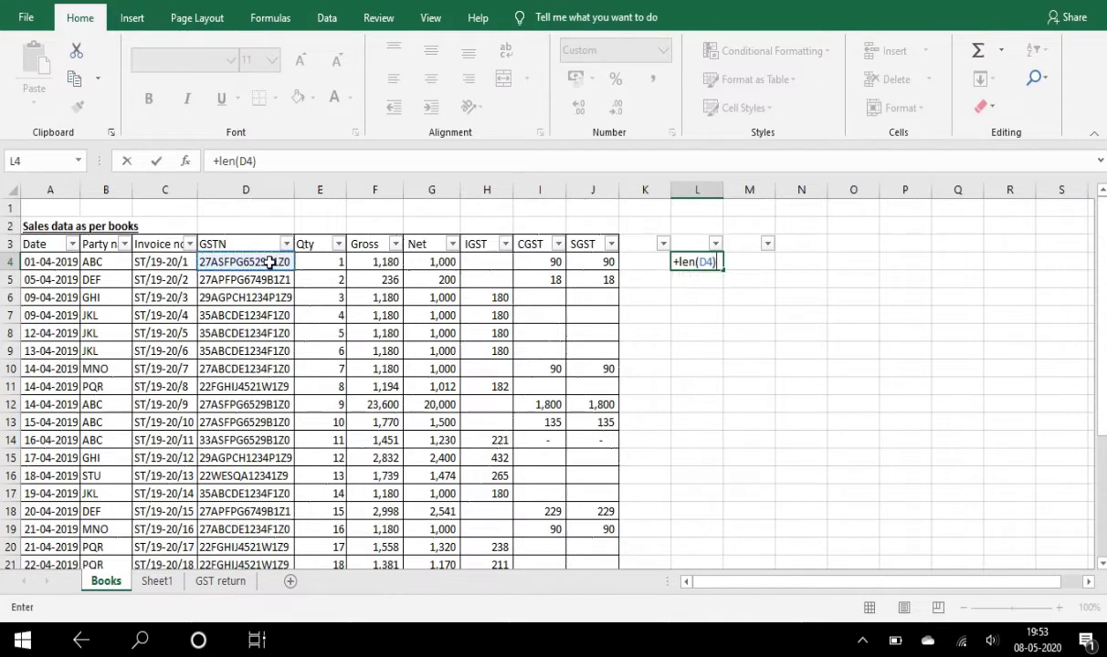
{"action": "key", "text": "Return"}
{"action": "key", "text": "Up"}
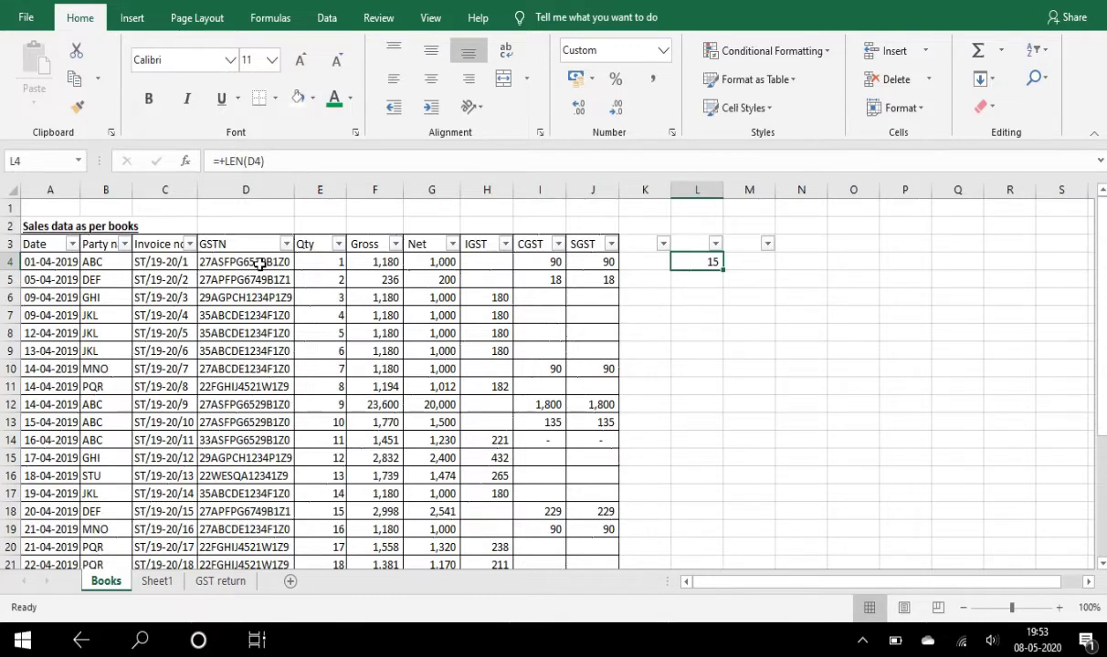
Copy the LEN formula from L4 down to L5:L28 for all the remaining invoices.
{"action": "key", "text": "ctrl+c"}
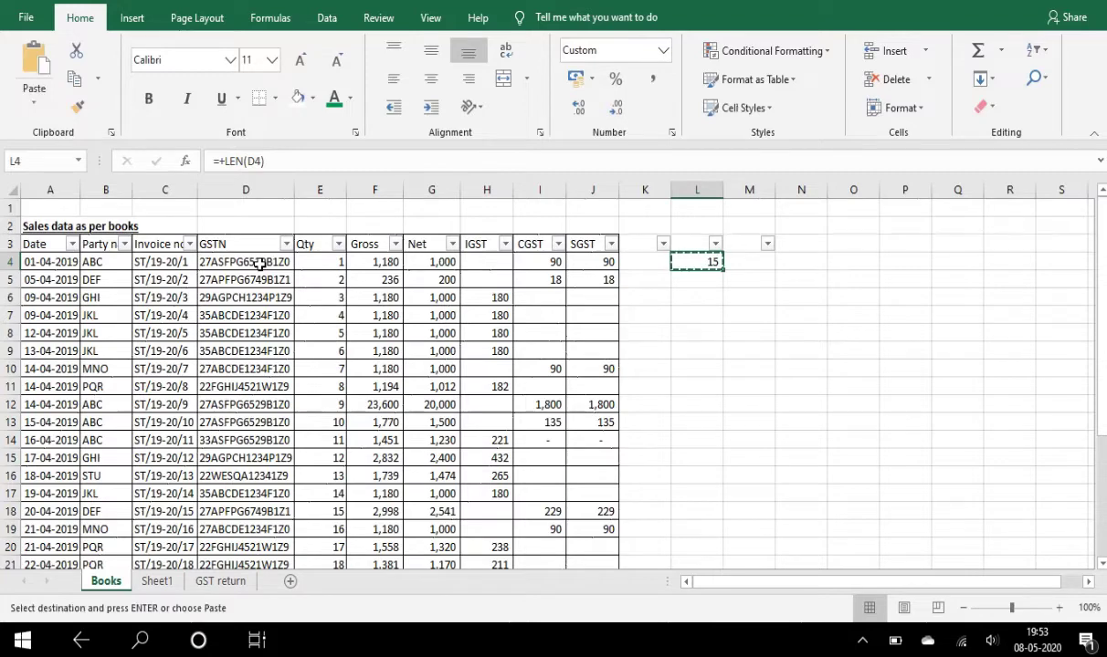
{"action": "key", "text": "Down"}
{"action": "key", "text": "shift+Down"}
{"action": "key", "text": "shift+Down"}
{"action": "key", "text": "shift+Down"}
{"action": "key", "text": "shift+Down"}
{"action": "key", "text": "shift+Down"}
{"action": "key", "text": "shift+Down"}
{"action": "key", "text": "shift+Down"}
{"action": "key", "text": "shift+Down"}
{"action": "key", "text": "shift+Down"}
{"action": "key", "text": "shift+Down"}
{"action": "key", "text": "shift+Down"}
{"action": "key", "text": "shift+Down"}
{"action": "key", "text": "shift+Down"}
{"action": "key", "text": "shift+Down"}
{"action": "key", "text": "shift+Down"}
{"action": "key", "text": "shift+Down"}
{"action": "key", "text": "shift+Down"}
{"action": "key", "text": "shift+Down"}
{"action": "key", "text": "shift+Down"}
{"action": "key", "text": "shift+Down"}
{"action": "key", "text": "shift+Down"}
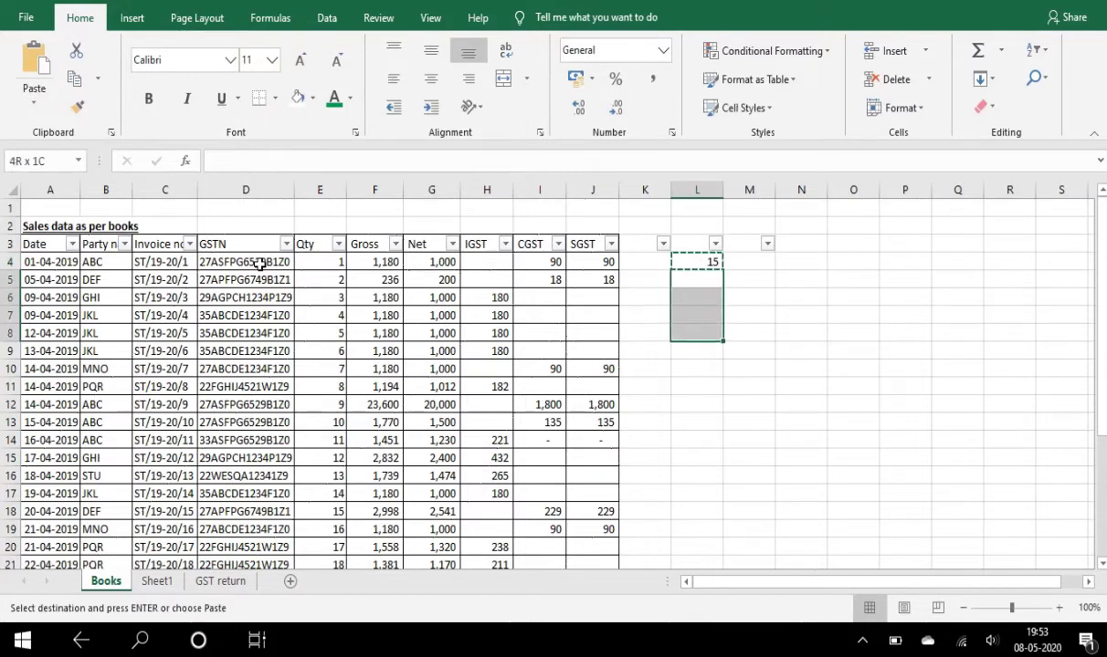
{"action": "key", "text": "shift+Up"}
{"action": "key", "text": "shift+Up"}
{"action": "key", "text": "shift+Up"}
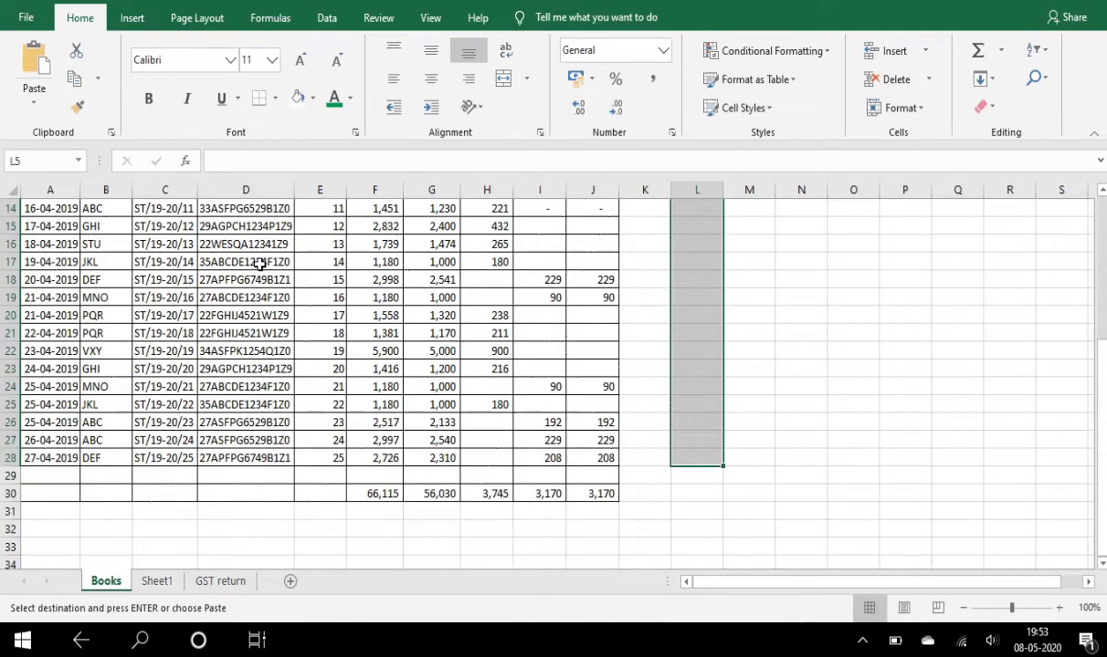
{"action": "key", "text": "Return"}
{"action": "key", "text": "Up"}
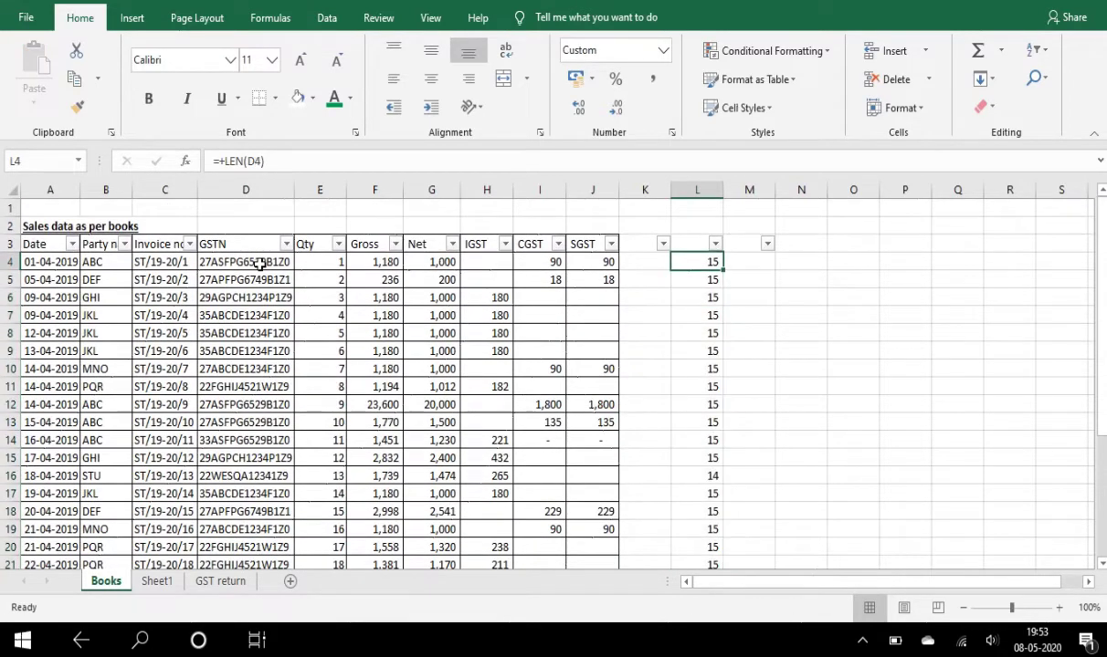
Check the GSTN lengths down column L for deviations from 15 characters and inspect the entry in row 16.
{"action": "key", "text": "Down"}
{"action": "key", "text": "Down"}
{"action": "key", "text": "Down"}
{"action": "key", "text": "Down"}
{"action": "key", "text": "Down"}
{"action": "key", "text": "Down"}
{"action": "key", "text": "Down"}
{"action": "key", "text": "Down"}
{"action": "key", "text": "Down"}
{"action": "key", "text": "Down"}
{"action": "key", "text": "Down"}
{"action": "key", "text": "Down"}
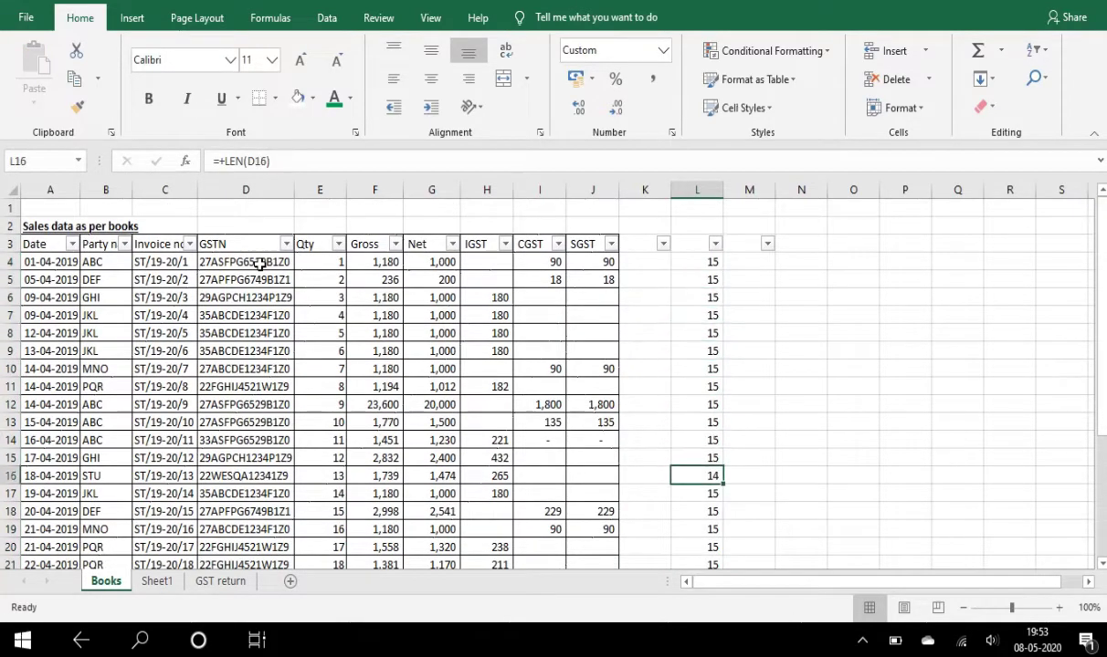
{"action": "key", "text": "Down"}
{"action": "key", "text": "Up"}
{"action": "key", "text": "Down"}
{"action": "key", "text": "Down"}
{"action": "key", "text": "Down"}
{"action": "key", "text": "Down"}
{"action": "key", "text": "Down"}
{"action": "key", "text": "Down"}
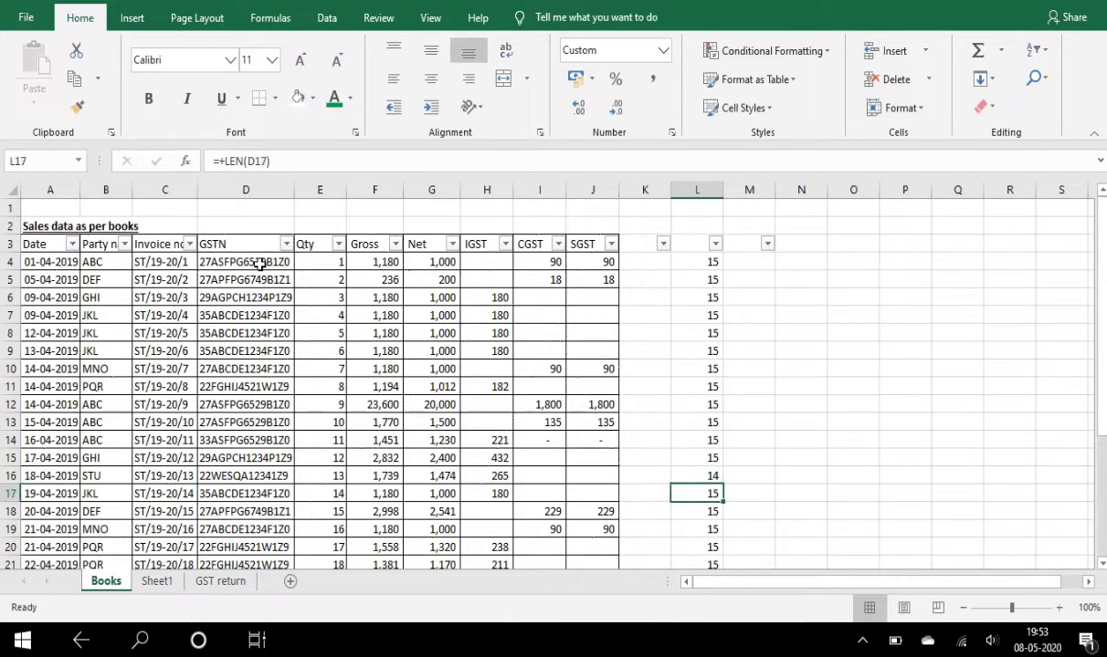
{"action": "key", "text": "Up"}
{"action": "key", "text": "Up"}
{"action": "key", "text": "Up"}
{"action": "key", "text": "Up"}
{"action": "key", "text": "Up"}
{"action": "key", "text": "Up"}
{"action": "key", "text": "shift+space"}
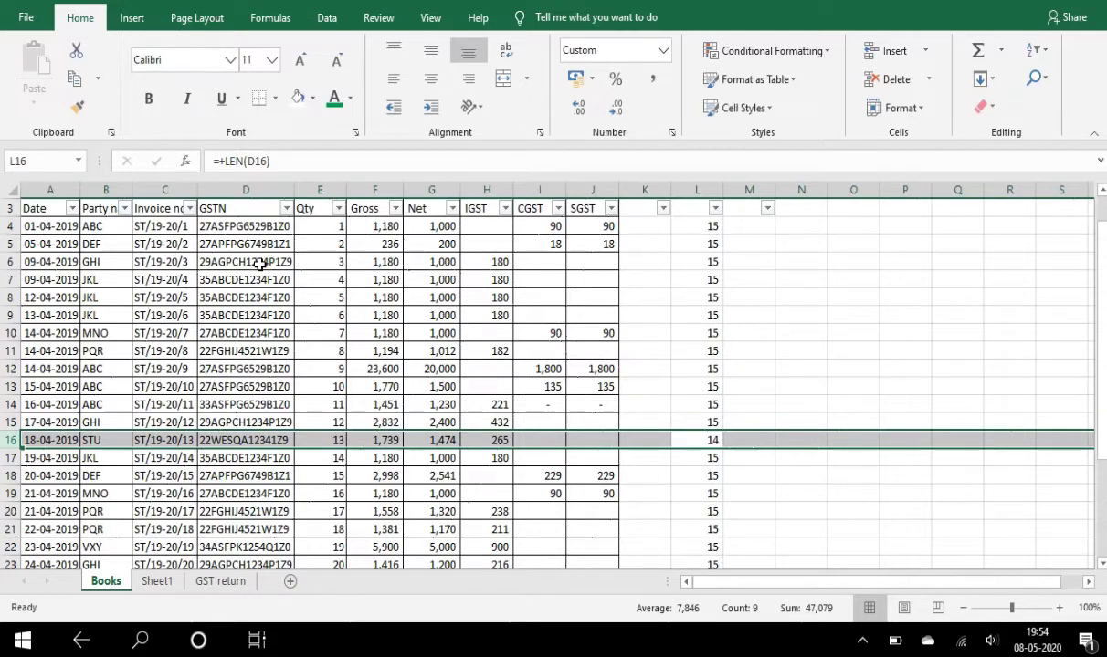
{"action": "key", "text": "Down"}
{"action": "key", "text": "Up"}
{"action": "key", "text": "Up"}
{"action": "key", "text": "Up"}
{"action": "key", "text": "Up"}
{"action": "key", "text": "Up"}
{"action": "key", "text": "Up"}
{"action": "key", "text": "Up"}
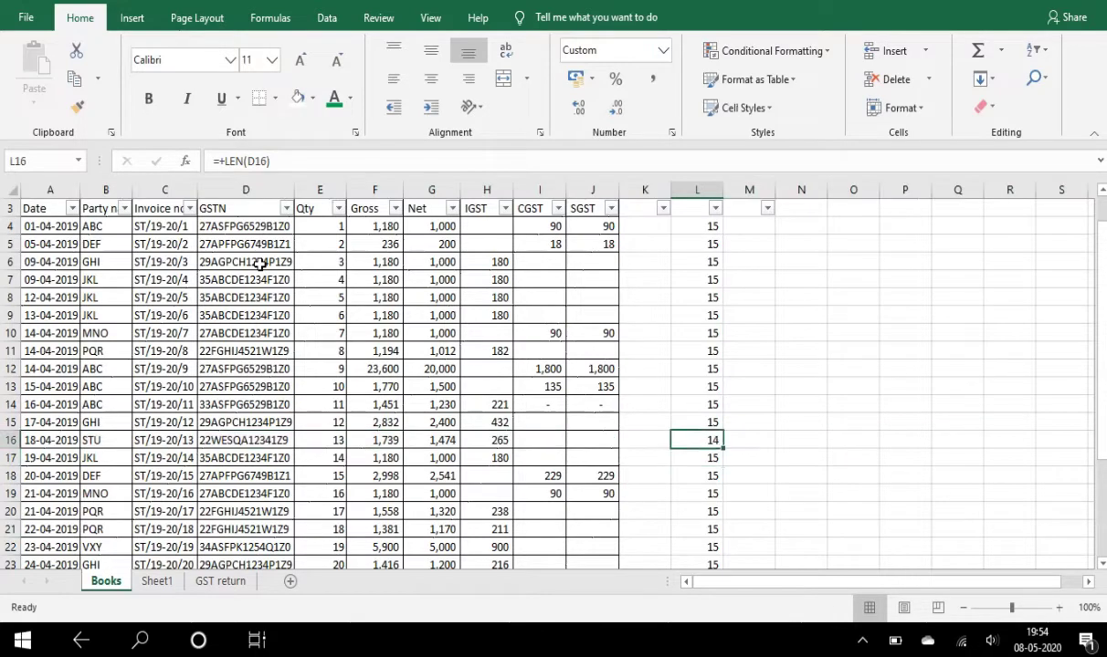
{"action": "key", "text": "Up"}
{"action": "key", "text": "Up"}
{"action": "key", "text": "Up"}
{"action": "key", "text": "Up"}
{"action": "key", "text": "Up"}
{"action": "key", "text": "Up"}
{"action": "key", "text": "Up"}
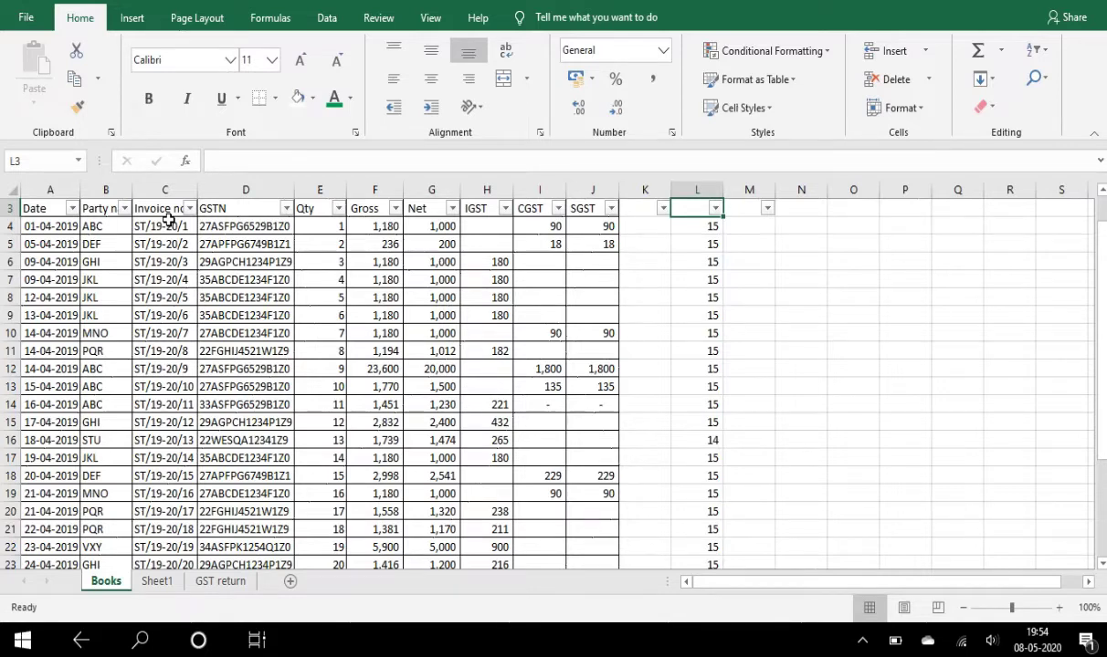
{"action": "key", "text": "Down"}
{"action": "key", "text": "shift+Left"}
{"action": "key", "text": "shift+Left"}
{"action": "key", "text": "shift+Left"}
{"action": "key", "text": "shift+Left"}
{"action": "key", "text": "shift+Left"}
{"action": "key", "text": "shift+Left"}
{"action": "key", "text": "shift+Left"}
{"action": "key", "text": "shift+Left"}
{"action": "key", "text": "shift+Left"}
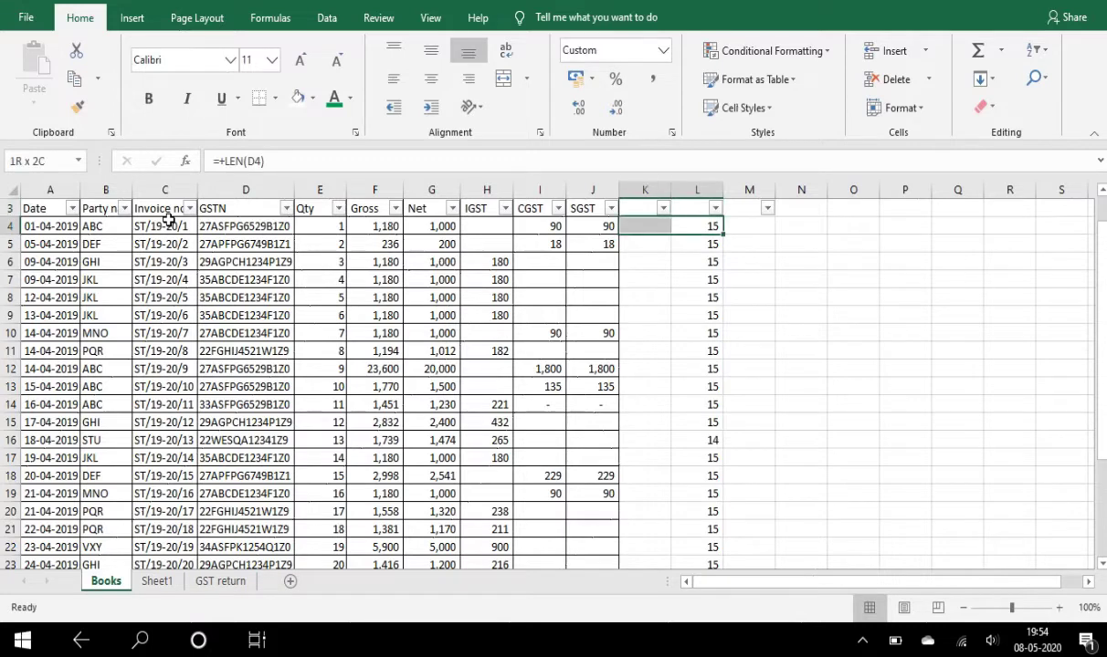
{"action": "key", "text": "Right"}
{"action": "key", "text": "Right"}
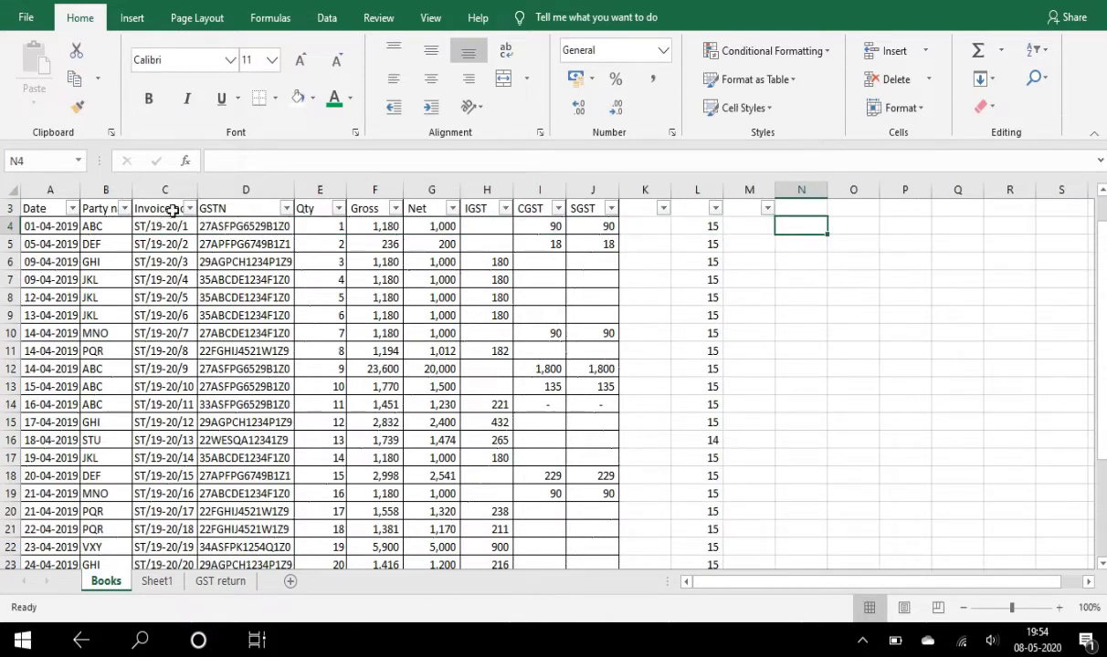
Examine the numbering pattern of the invoice numbers from C4 down to C11.
{"action": "left_click", "coordinate": [169, 239]}
{"action": "key", "text": "Up"}
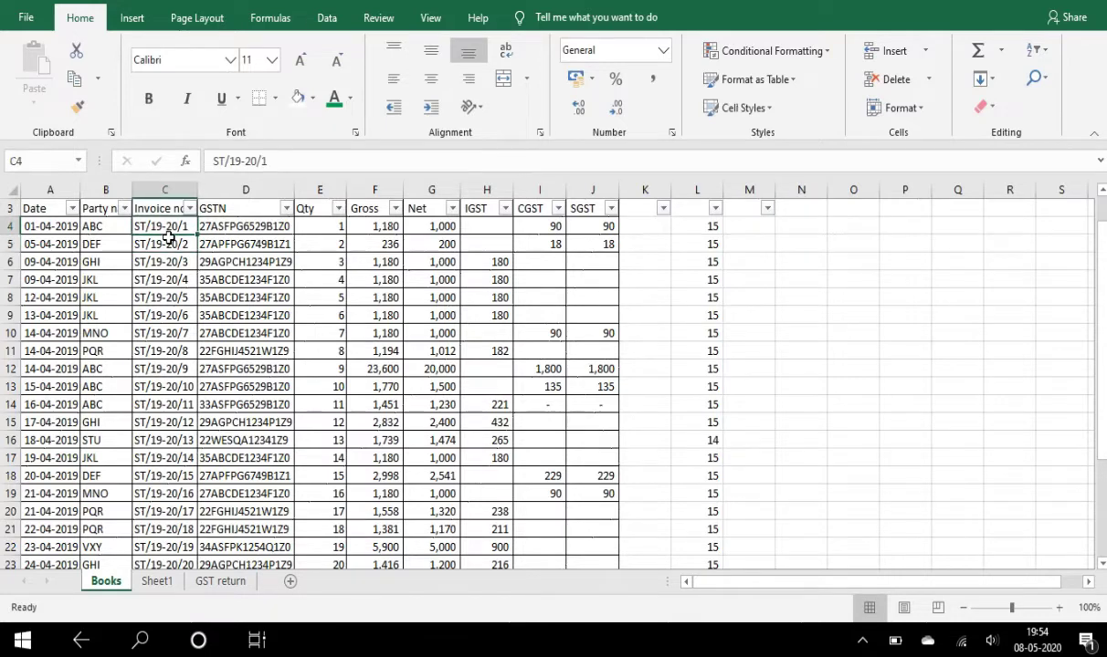
{"action": "key", "text": "Down"}
{"action": "key", "text": "Down"}
{"action": "key", "text": "Down"}
{"action": "key", "text": "Down"}
{"action": "key", "text": "Down"}
{"action": "key", "text": "Down"}
{"action": "key", "text": "Down"}
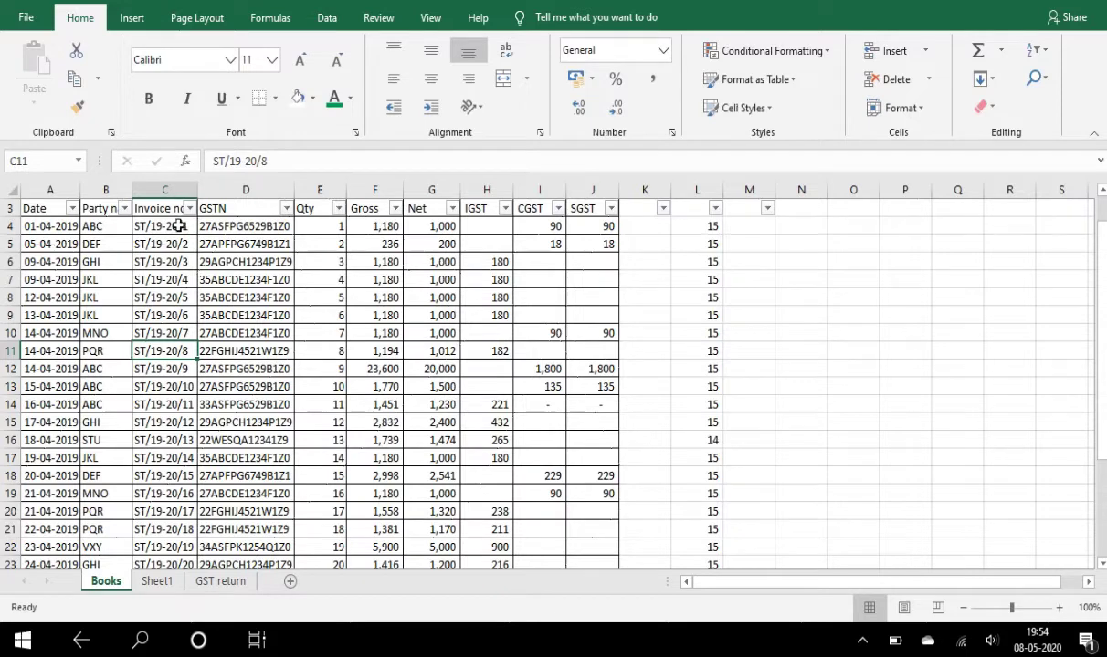
{"action": "left_click", "coordinate": [176, 226]}
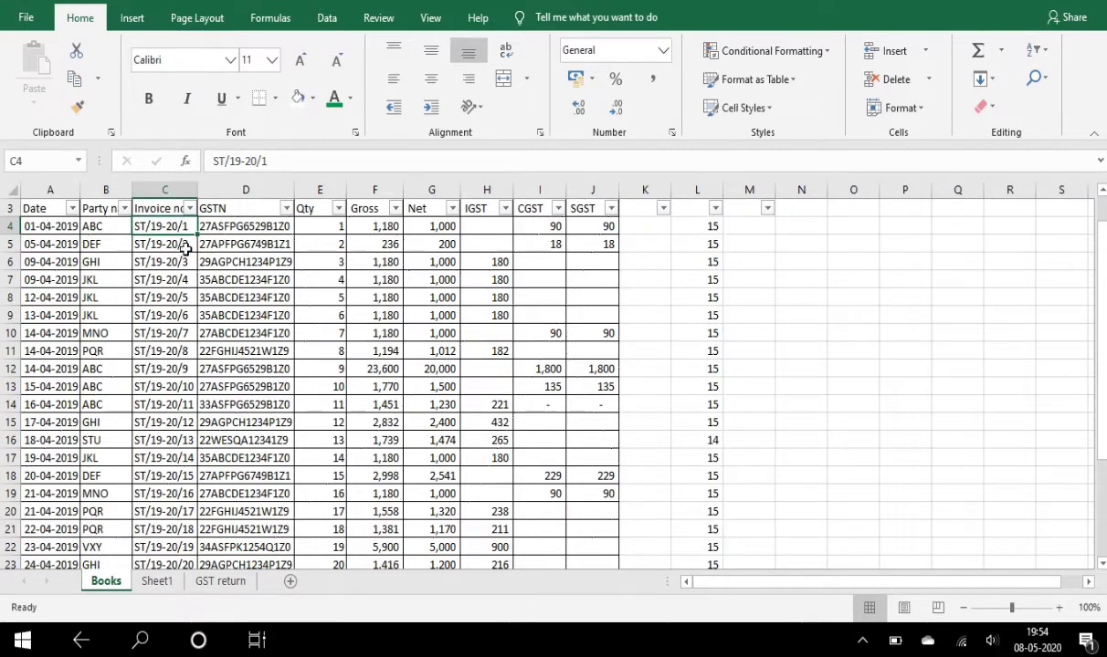
Try inserting three blank columns before the Invoice no column and undo the insertion.
{"action": "left_click", "coordinate": [180, 194]}
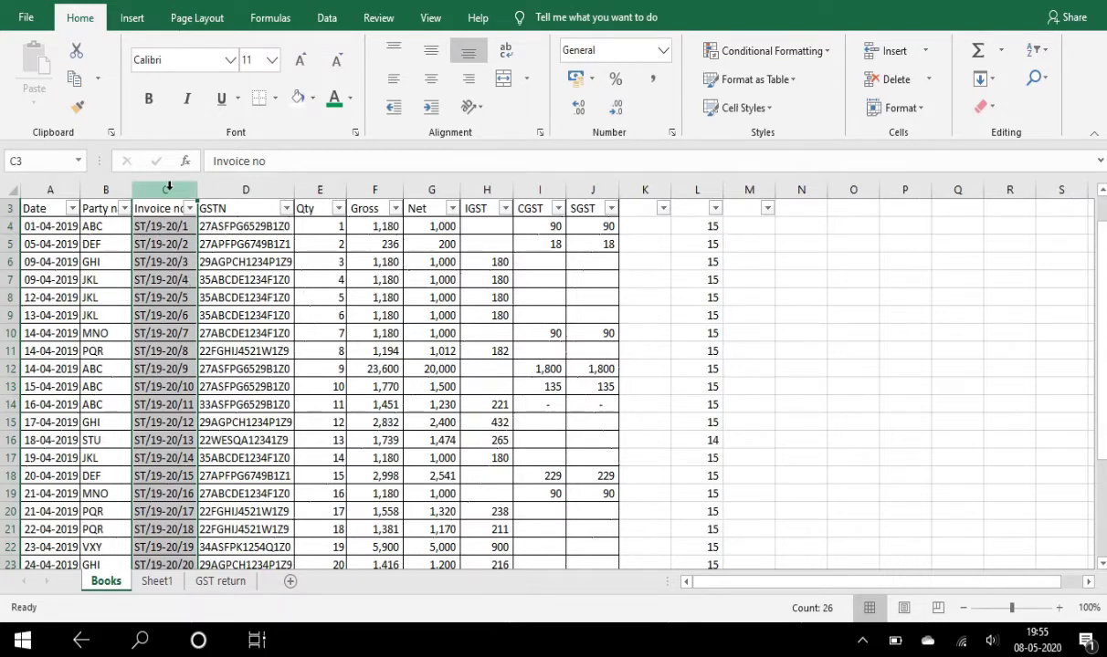
{"action": "left_click_drag", "start_coordinate": [167, 189], "coordinate": [322, 189]}
{"action": "key", "text": "ctrl+shift+="}
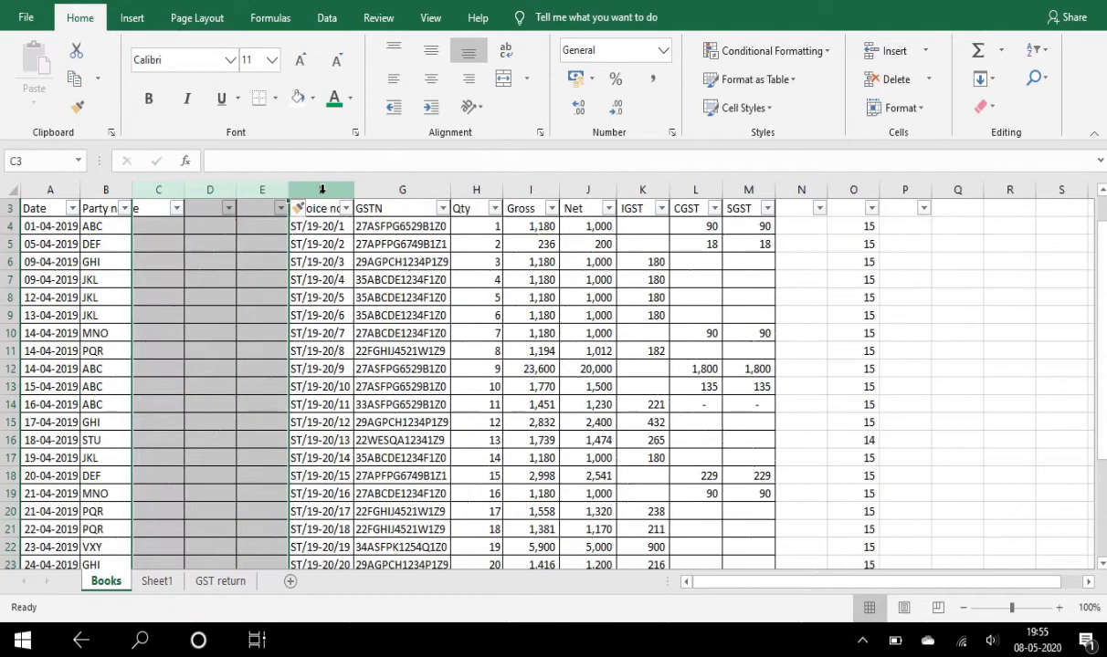
{"action": "left_click", "coordinate": [322, 189]}
{"action": "key", "text": "ctrl+z"}
Insert three blank columns between the Invoice no and GSTN columns.
{"action": "key", "text": "Right"}
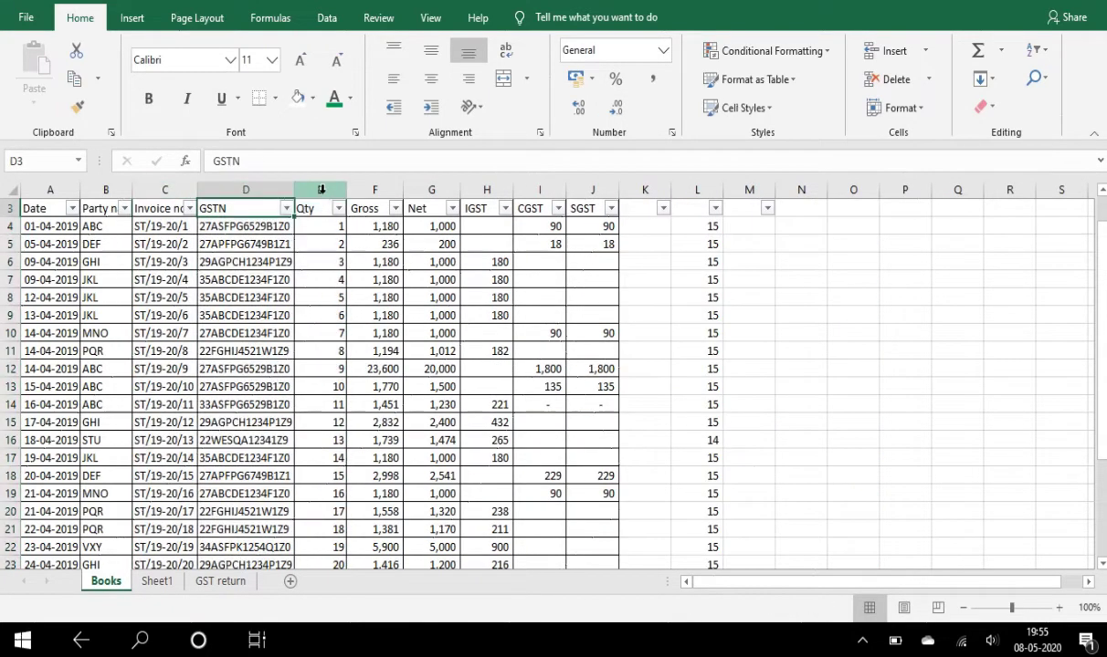
{"action": "key", "text": "shift+Right"}
{"action": "key", "text": "shift+Right"}
{"action": "key", "text": "shift+space"}
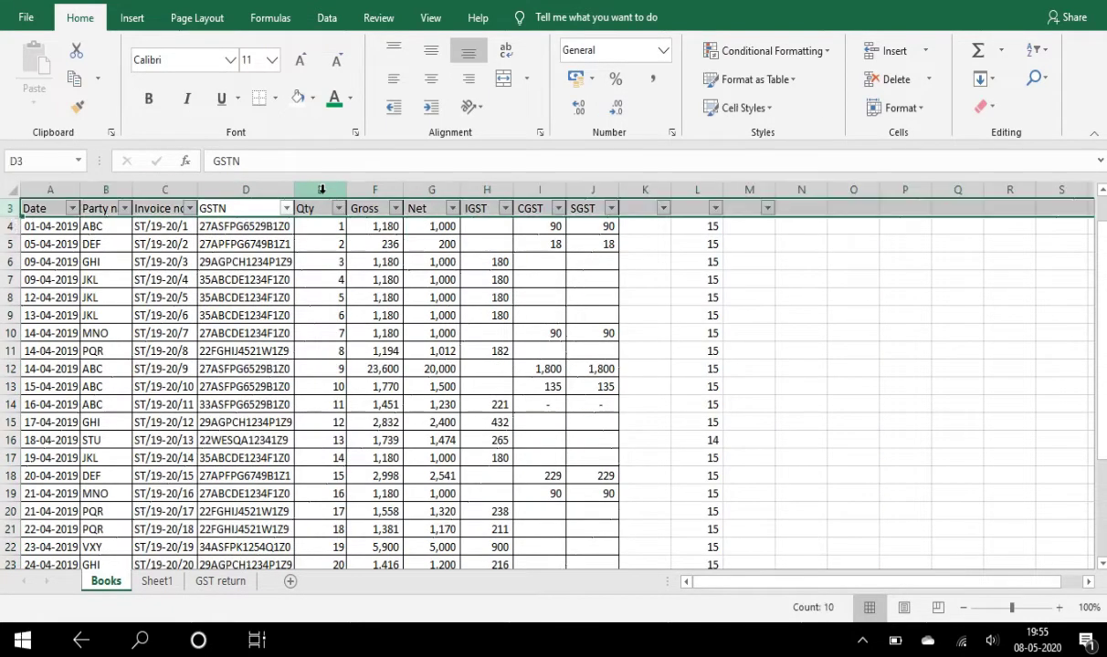
{"action": "key", "text": "shift+BackSpace"}
{"action": "left_click_drag", "start_coordinate": [241, 189], "coordinate": [372, 196]}
{"action": "key", "text": "ctrl+shift+equal"}
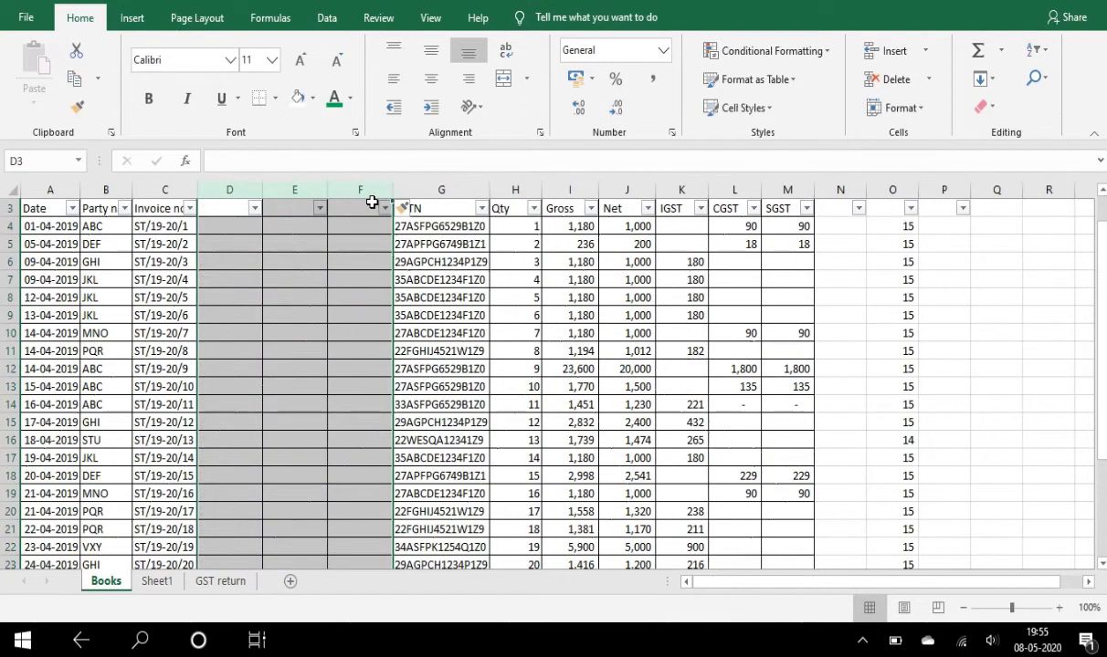
Split the Invoice no column into separate columns with Text to Columns, using "/" as an additional delimiter and replacing existing data.
{"action": "left_click", "coordinate": [153, 191]}
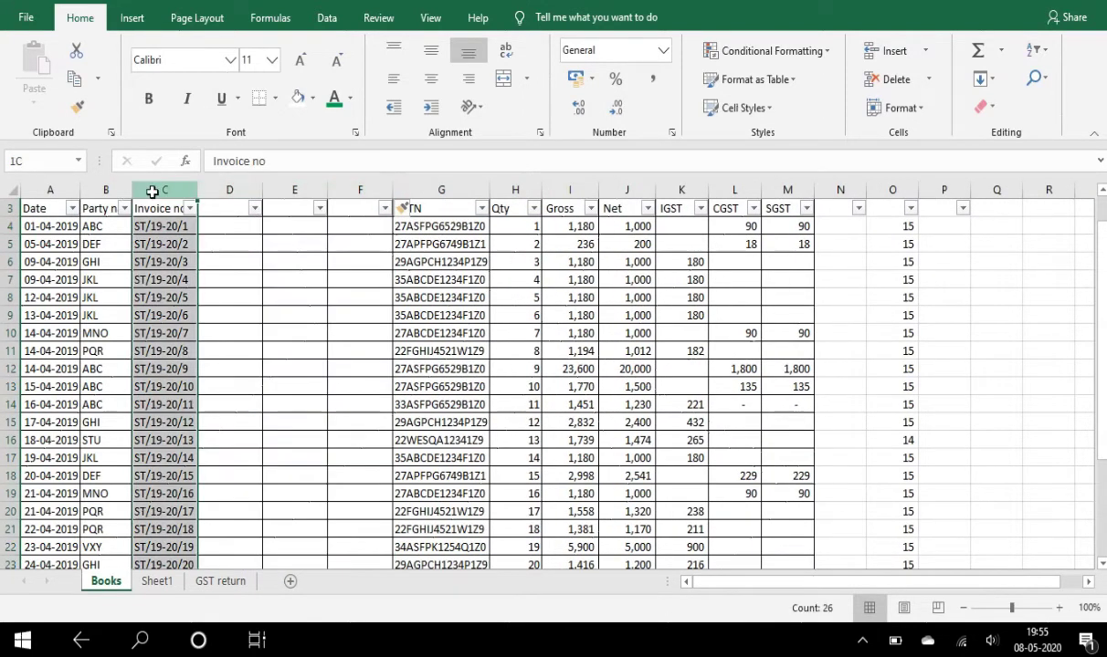
{"action": "left_click", "coordinate": [327, 18]}
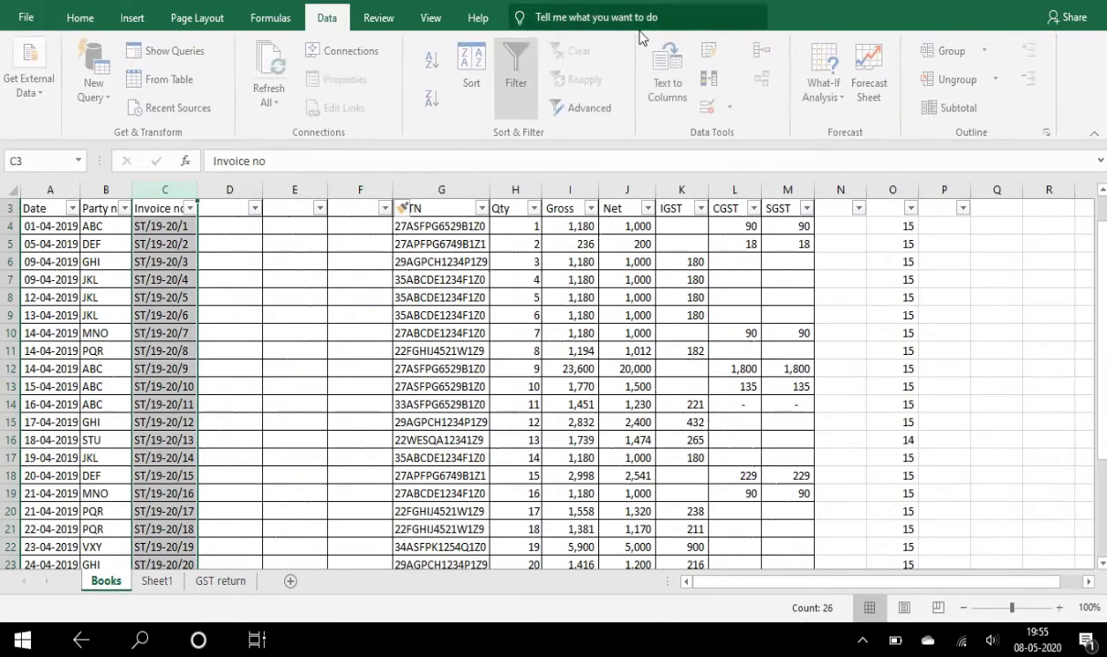
{"action": "left_click", "coordinate": [668, 80]}
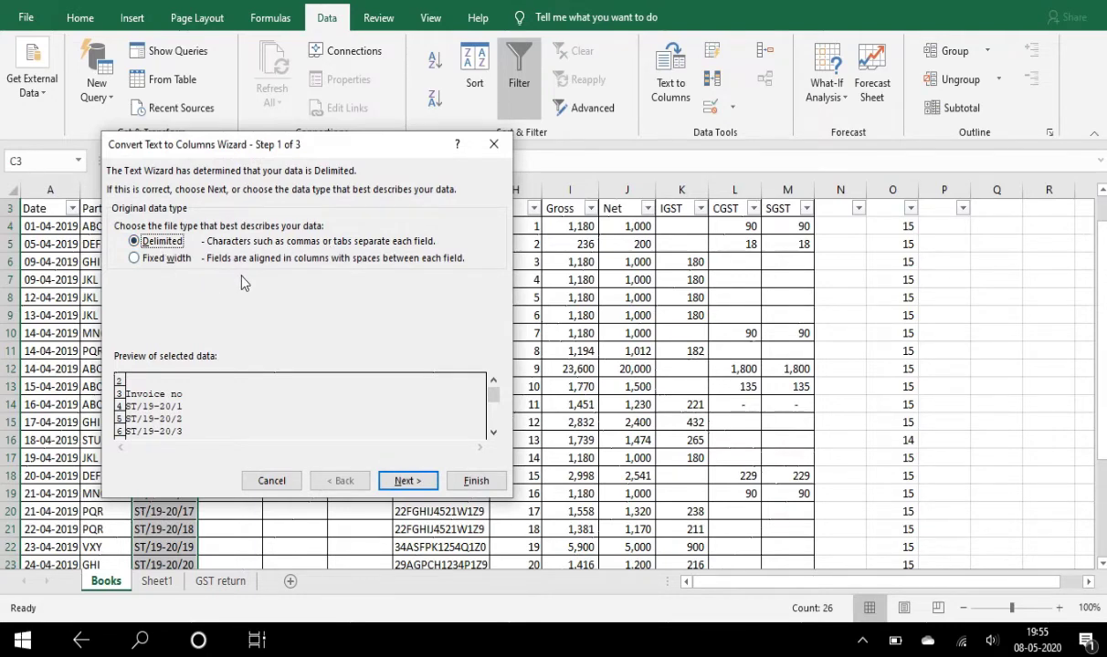
{"action": "left_click", "coordinate": [407, 480]}
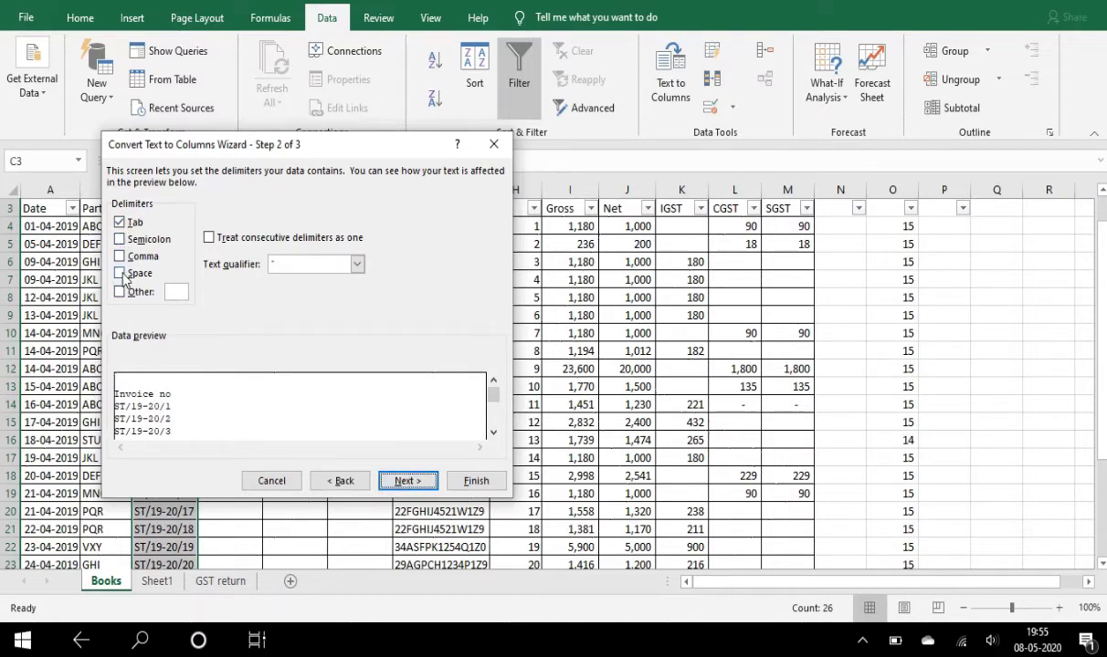
{"action": "left_click", "coordinate": [120, 290]}
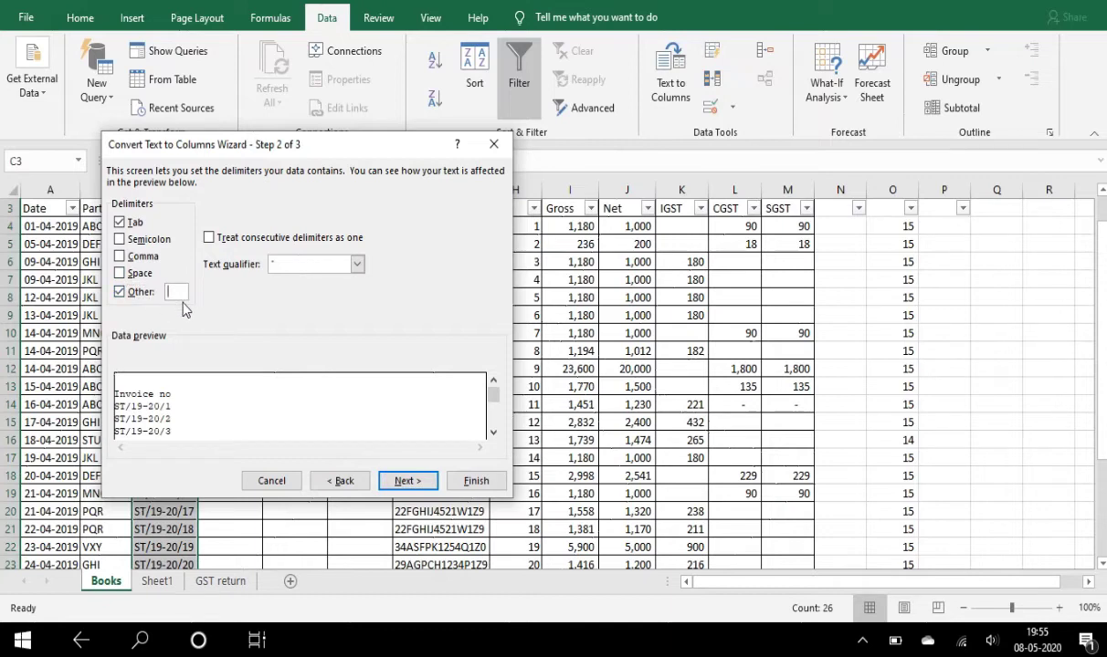
{"action": "type", "text": "/"}
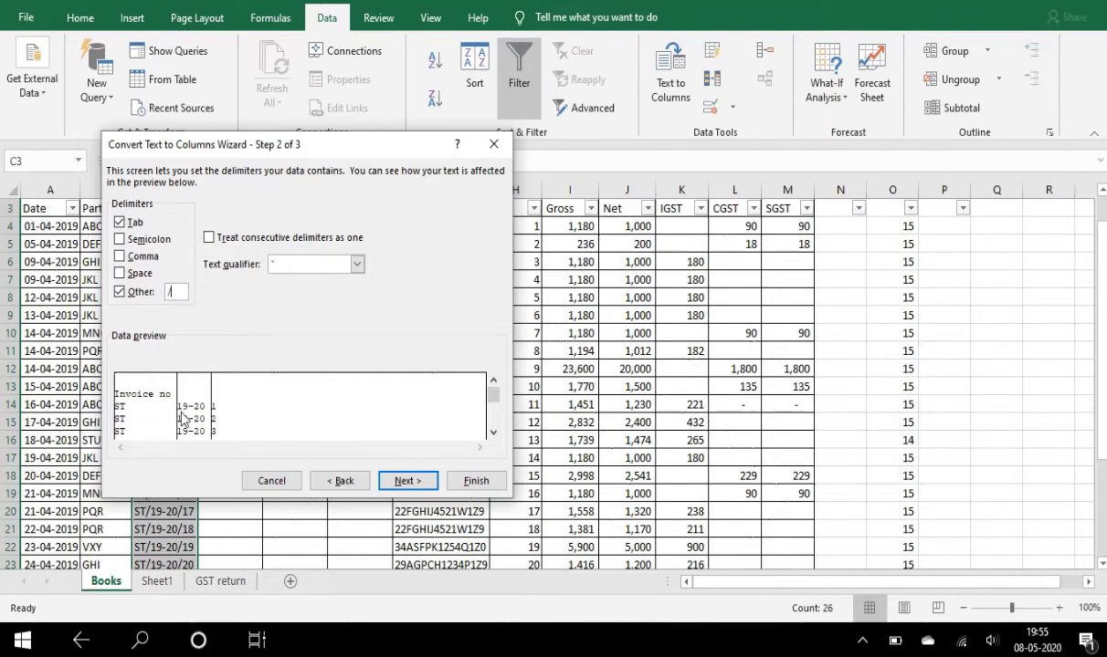
{"action": "left_click", "coordinate": [402, 481]}
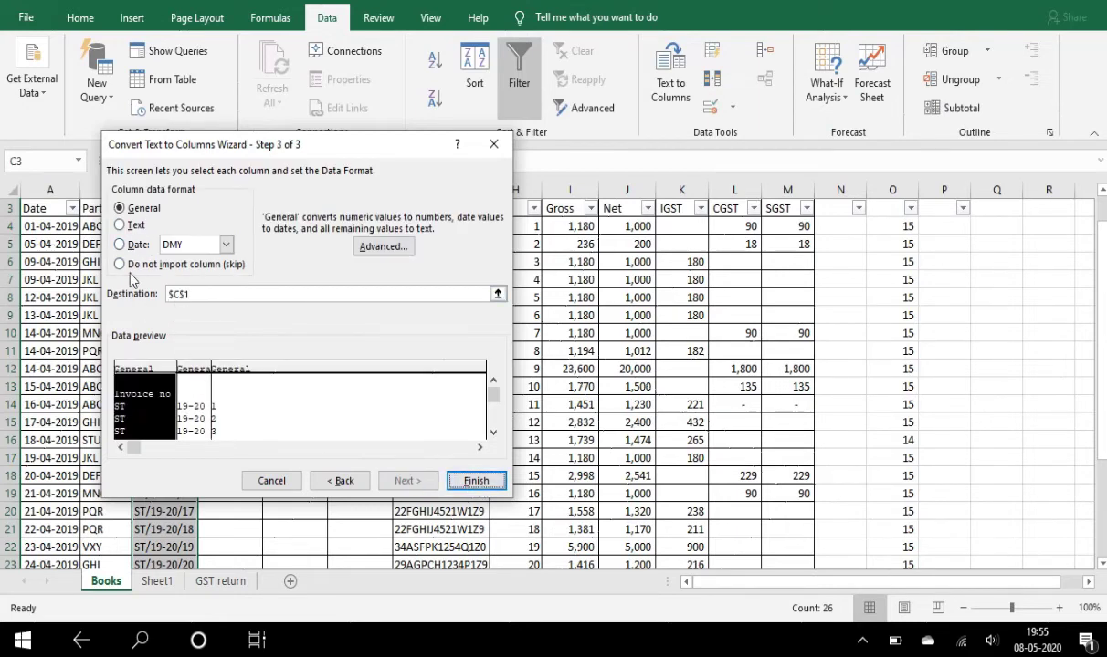
{"action": "left_click", "coordinate": [464, 481]}
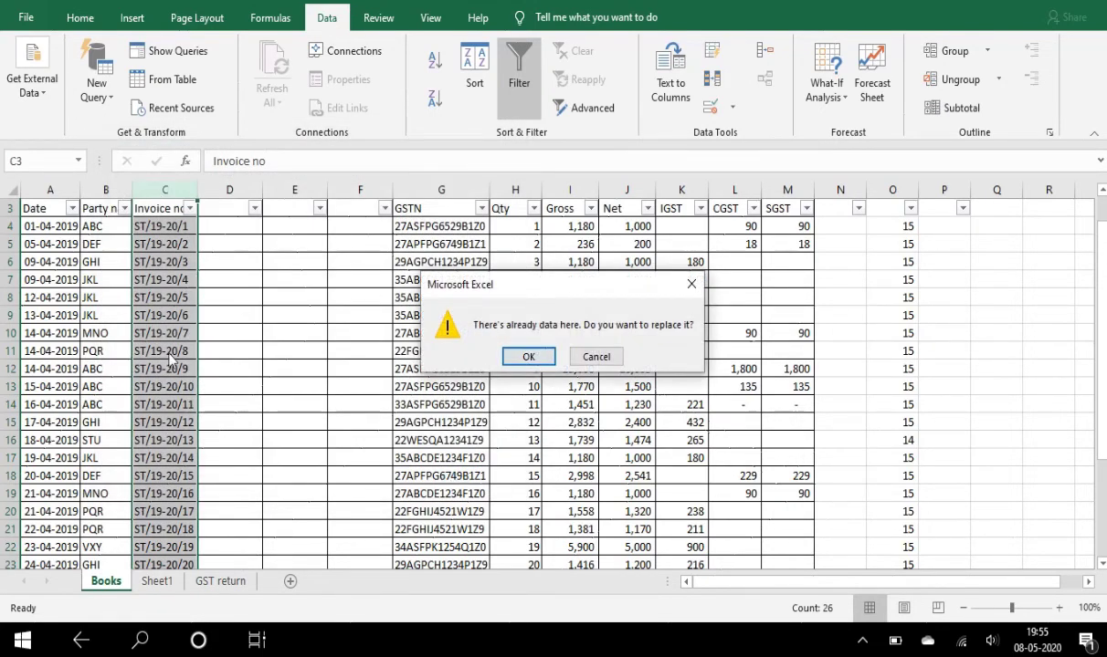
{"action": "left_click", "coordinate": [548, 361]}
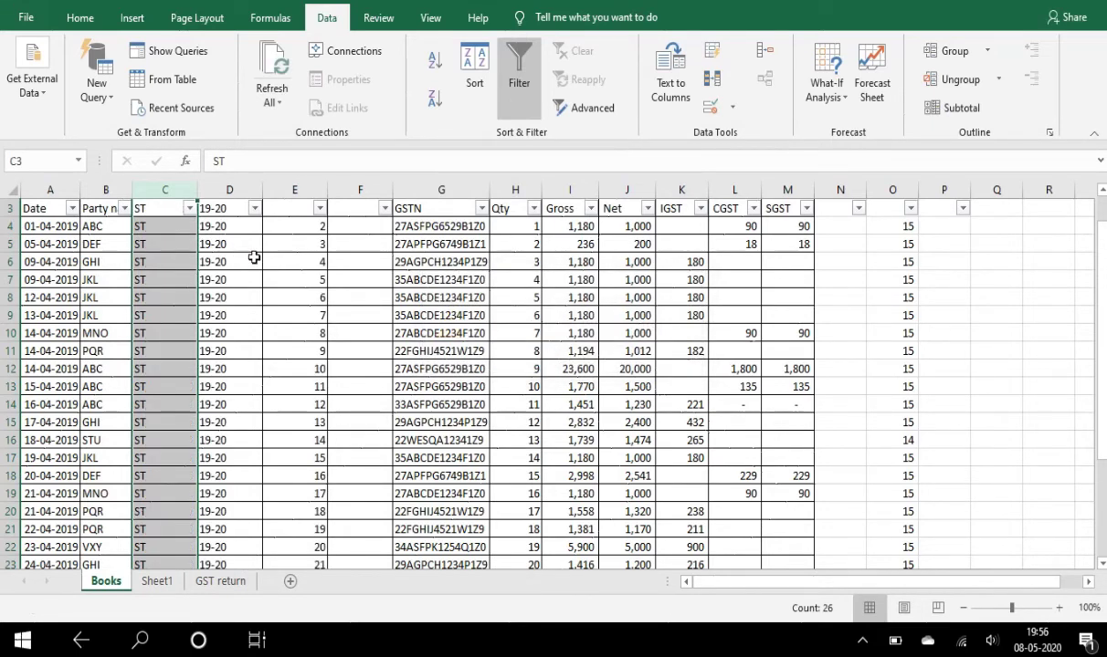
Enter the formula =+F3+1 in F4 to start a control sequence beside the split serial numbers.
{"action": "left_click", "coordinate": [290, 205]}
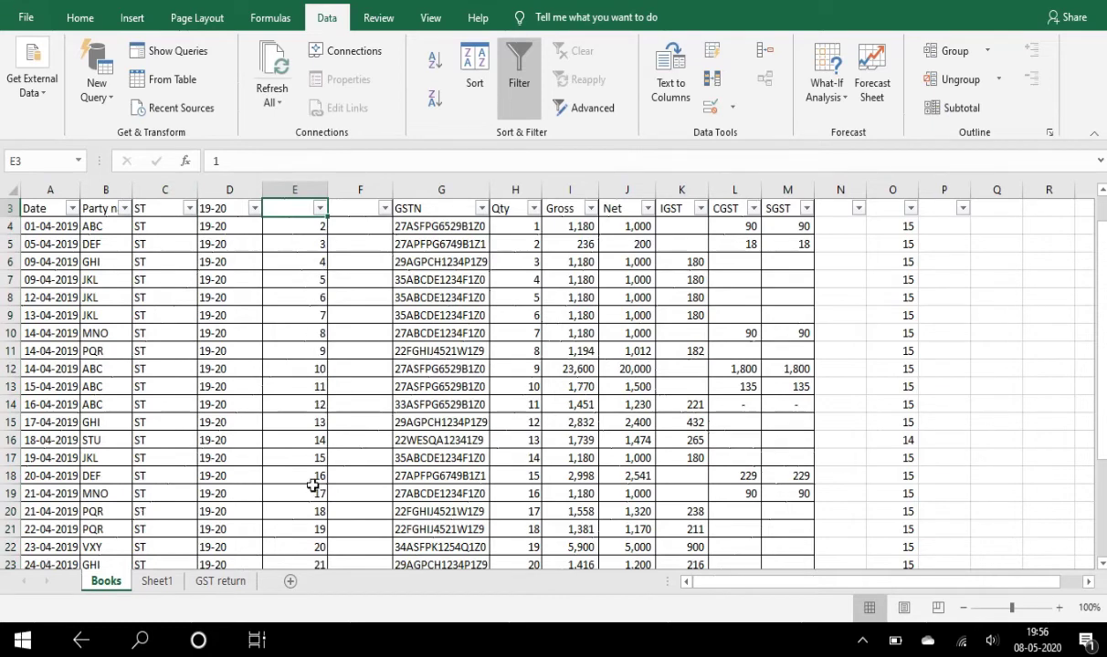
{"action": "left_click", "coordinate": [350, 220]}
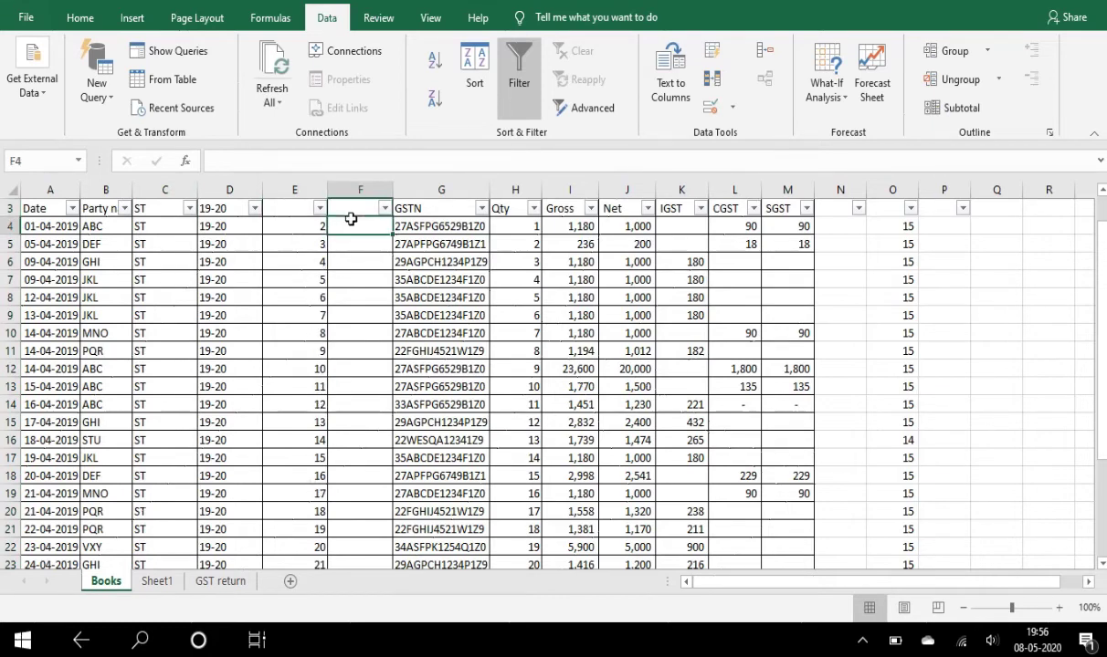
{"action": "type", "text": "="}
{"action": "key", "text": "Left"}
{"action": "key", "text": "Escape"}
{"action": "type", "text": "+"}
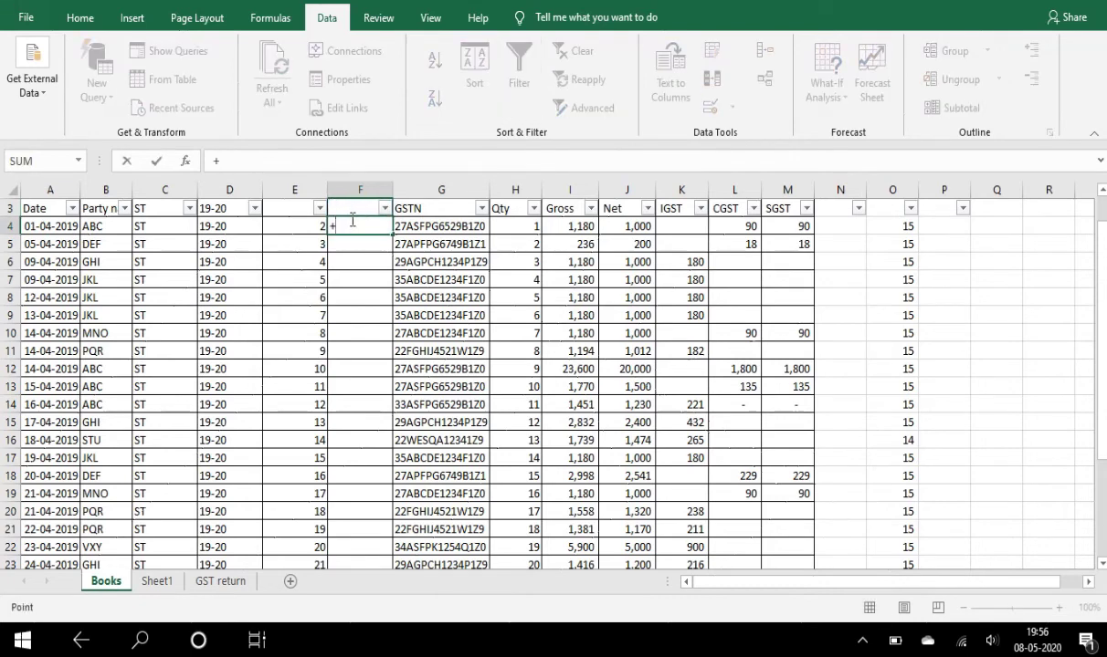
{"action": "key", "text": "Up"}
{"action": "type", "text": "+1"}
{"action": "key", "text": "Return"}
{"action": "key", "text": "Up"}
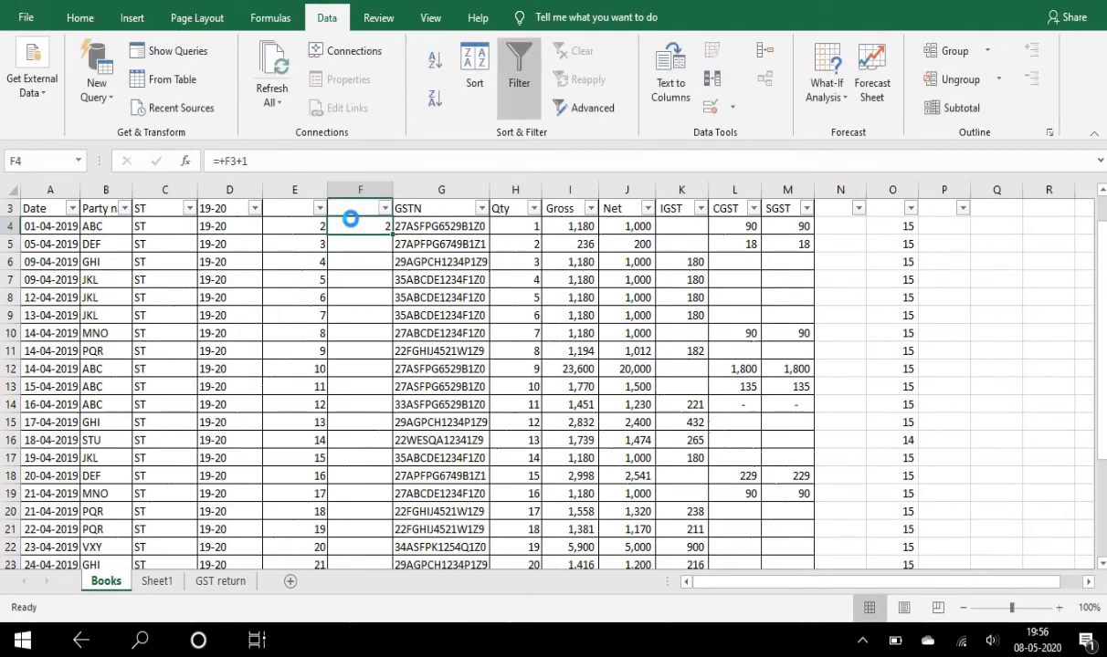
Copy the sequence formula from F4 into F5:F27.
{"action": "key", "text": "ctrl+c"}
{"action": "key", "text": "Down"}
{"action": "key", "text": "shift+Down"}
{"action": "key", "text": "shift+Down"}
{"action": "key", "text": "shift+Down"}
{"action": "key", "text": "shift+Down"}
{"action": "key", "text": "shift+Down"}
{"action": "key", "text": "shift+Down"}
{"action": "key", "text": "shift+Down"}
{"action": "key", "text": "shift+Down"}
{"action": "key", "text": "shift+Down"}
{"action": "key", "text": "shift+Down"}
{"action": "key", "text": "shift+Down"}
{"action": "key", "text": "shift+Down"}
{"action": "key", "text": "shift+Down"}
{"action": "key", "text": "shift+Down"}
{"action": "key", "text": "shift+Down"}
{"action": "key", "text": "shift+Down"}
{"action": "key", "text": "shift+Down"}
{"action": "key", "text": "shift+Down"}
{"action": "key", "text": "shift+Down"}
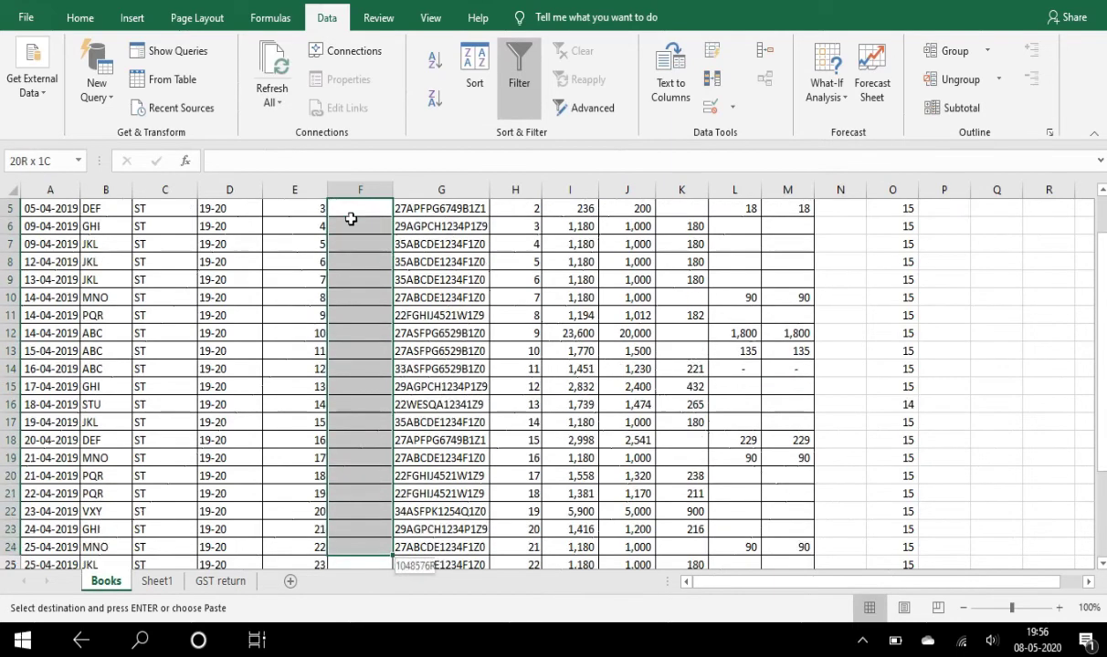
{"action": "scroll", "coordinate": [351, 219], "scroll_direction": "down", "scroll_amount": 2}
{"action": "key", "text": "shift+Down"}
{"action": "key", "text": "shift+Down"}
{"action": "key", "text": "shift+Down"}
{"action": "key", "text": "Return"}
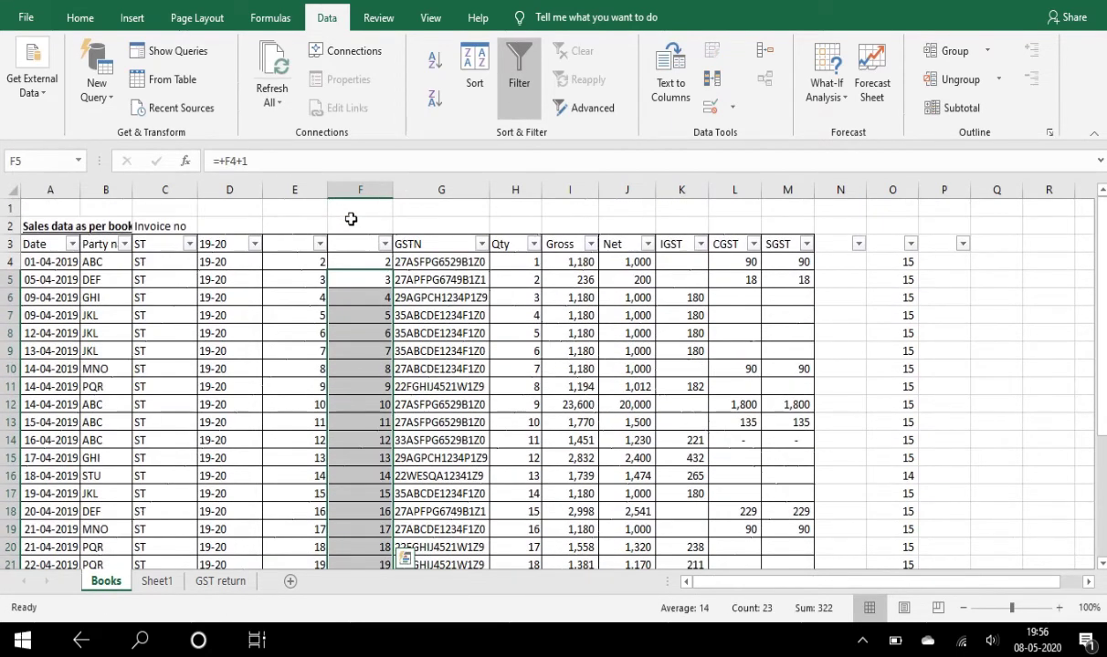
Insert a blank column before GSTN and enter a formula in G3 subtracting F3 from E3.
{"action": "left_click", "coordinate": [432, 190]}
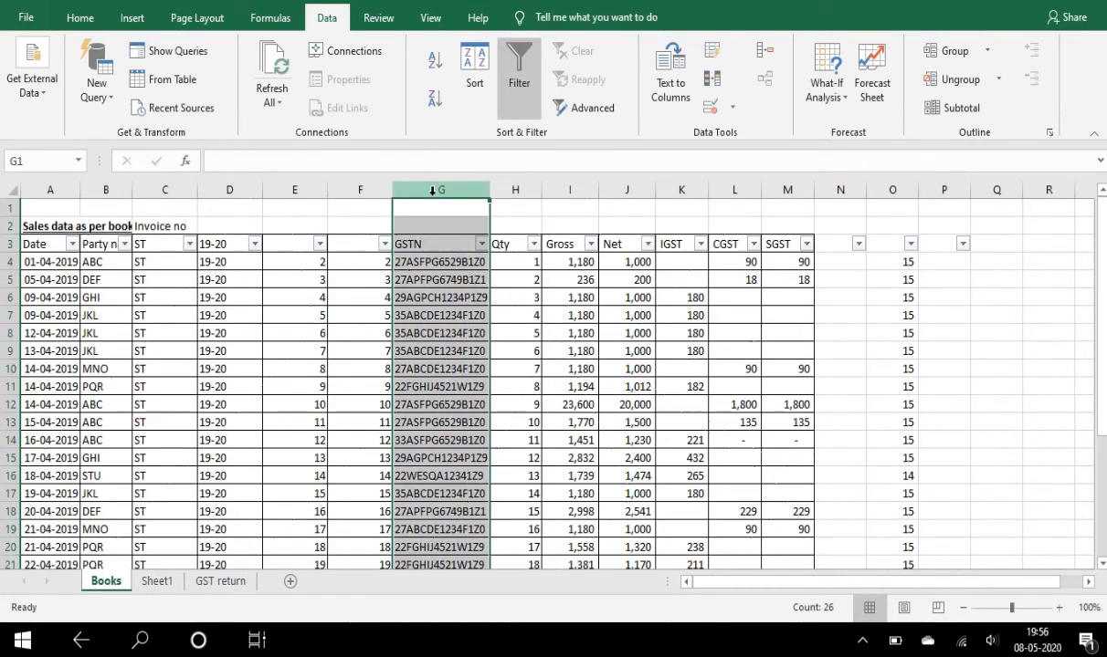
{"action": "key", "text": "ctrl+shift+plus"}
{"action": "key", "text": "Down"}
{"action": "key", "text": "Down"}
{"action": "type", "text": "+"}
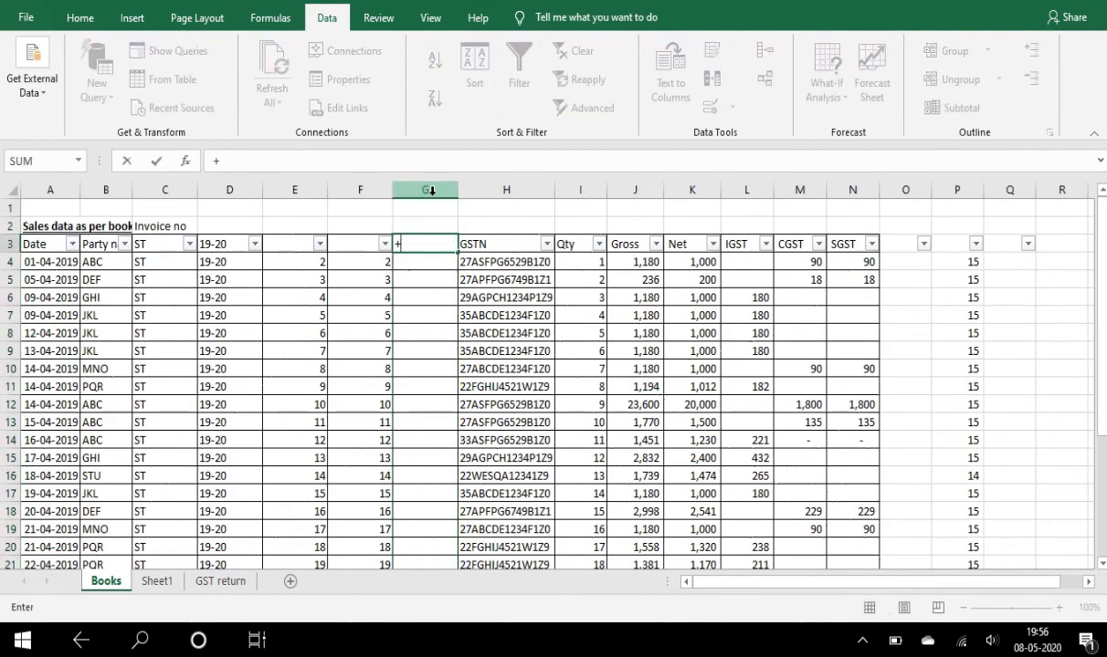
{"action": "key", "text": "Left"}
{"action": "key", "text": "Left"}
{"action": "type", "text": "-"}
{"action": "key", "text": "Left"}
{"action": "key", "text": "Return"}
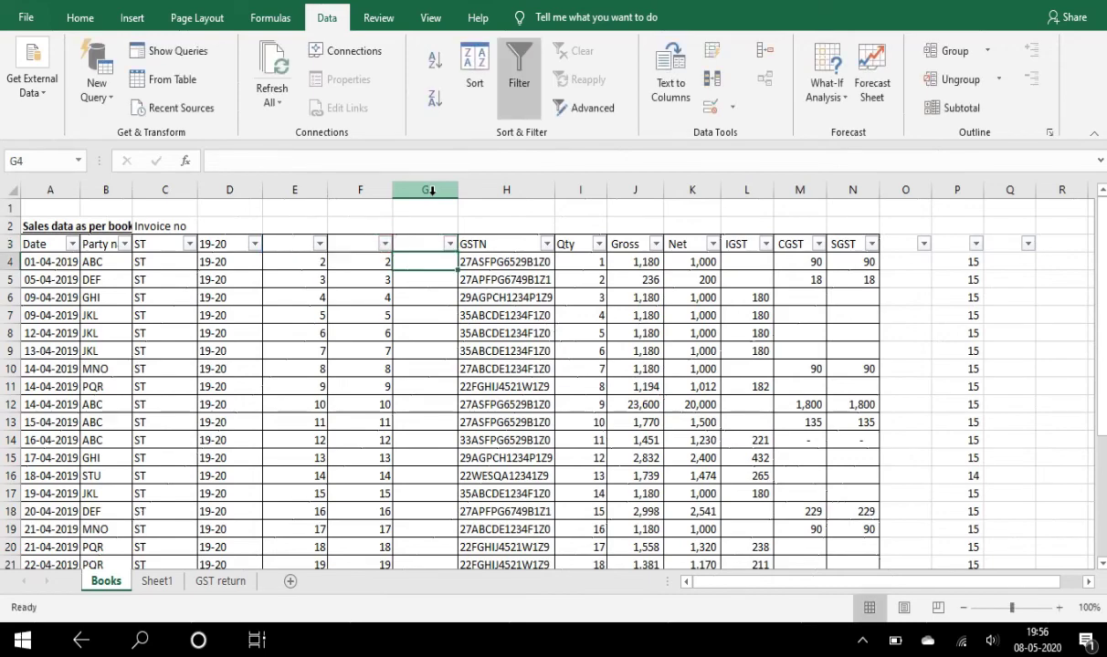
Copy the difference formula from G3 into G4:G28.
{"action": "key", "text": "Up"}
{"action": "key", "text": "ctrl+c"}
{"action": "key", "text": "Down"}
{"action": "key", "text": "shift+Down"}
{"action": "key", "text": "shift+Down"}
{"action": "key", "text": "shift+Down"}
{"action": "key", "text": "shift+Down"}
{"action": "key", "text": "shift+Down"}
{"action": "key", "text": "shift+Down"}
{"action": "key", "text": "shift+Down"}
{"action": "key", "text": "shift+Down"}
{"action": "key", "text": "shift+Down"}
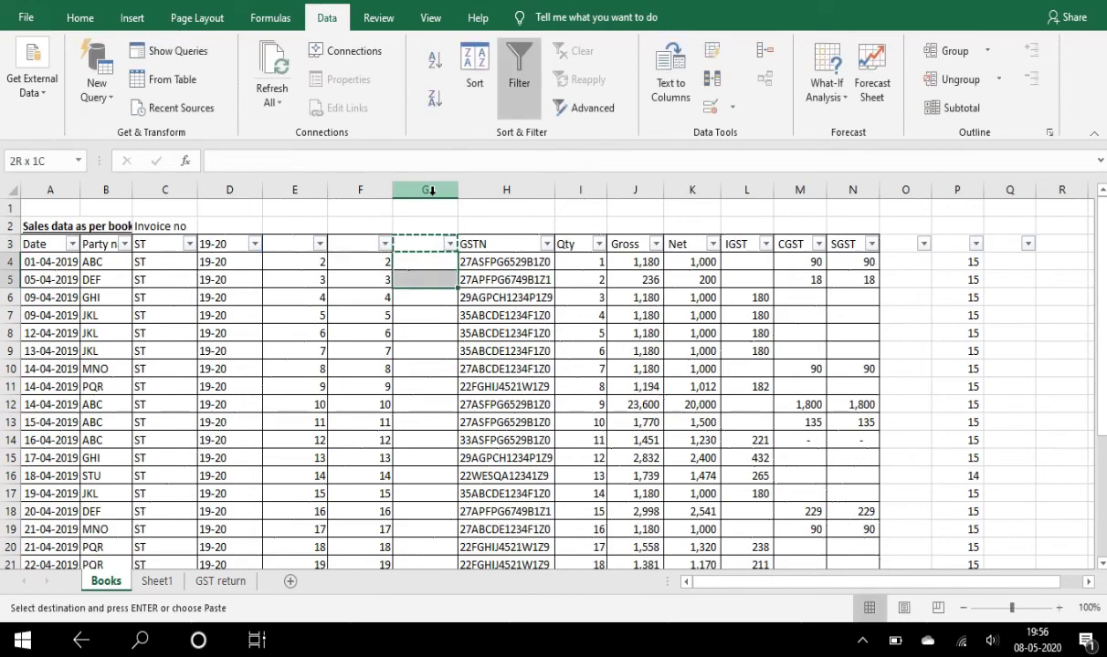
{"action": "key", "text": "shift+Down"}
{"action": "key", "text": "shift+Down"}
{"action": "key", "text": "shift+Down"}
{"action": "key", "text": "shift+Down"}
{"action": "key", "text": "shift+Down"}
{"action": "key", "text": "shift+Down"}
{"action": "key", "text": "shift+Down"}
{"action": "key", "text": "shift+Down"}
{"action": "key", "text": "shift+Down"}
{"action": "key", "text": "shift+Down"}
{"action": "key", "text": "shift+Down"}
{"action": "key", "text": "shift+Down"}
{"action": "key", "text": "shift+Down"}
{"action": "key", "text": "shift+Down"}
{"action": "key", "text": "shift+Down"}
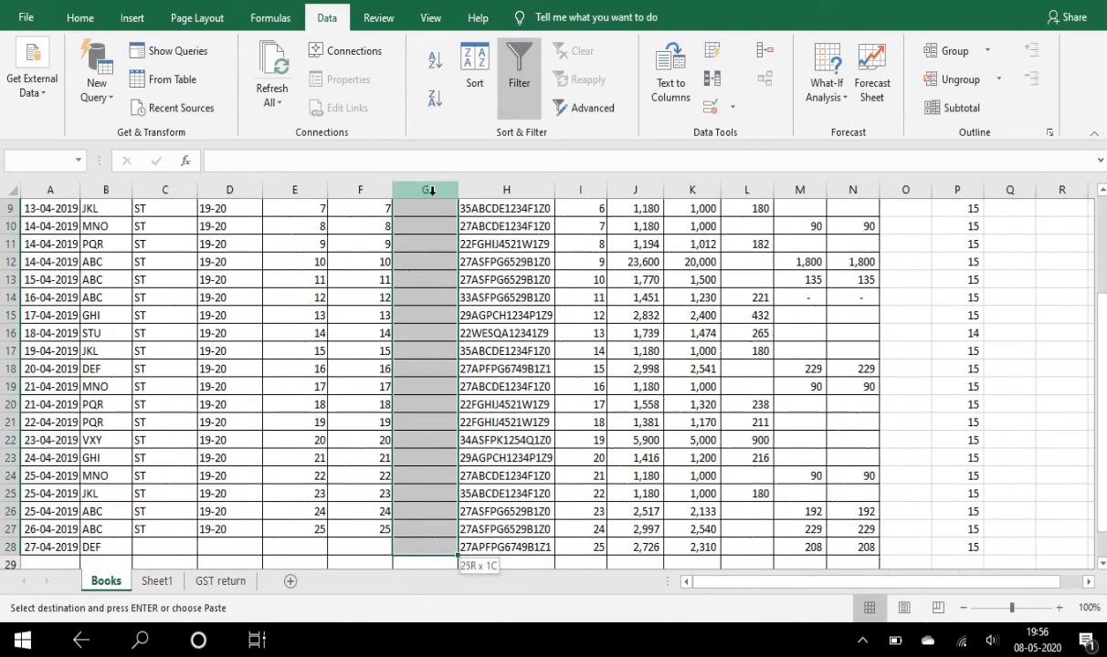
{"action": "key", "text": "Return"}
Examine the differences down column G for non-zero values that would reveal gaps in the invoice numbering.
{"action": "key", "text": "Down"}
{"action": "key", "text": "Down"}
{"action": "key", "text": "Down"}
{"action": "key", "text": "Down"}
{"action": "key", "text": "Down"}
{"action": "key", "text": "Down"}
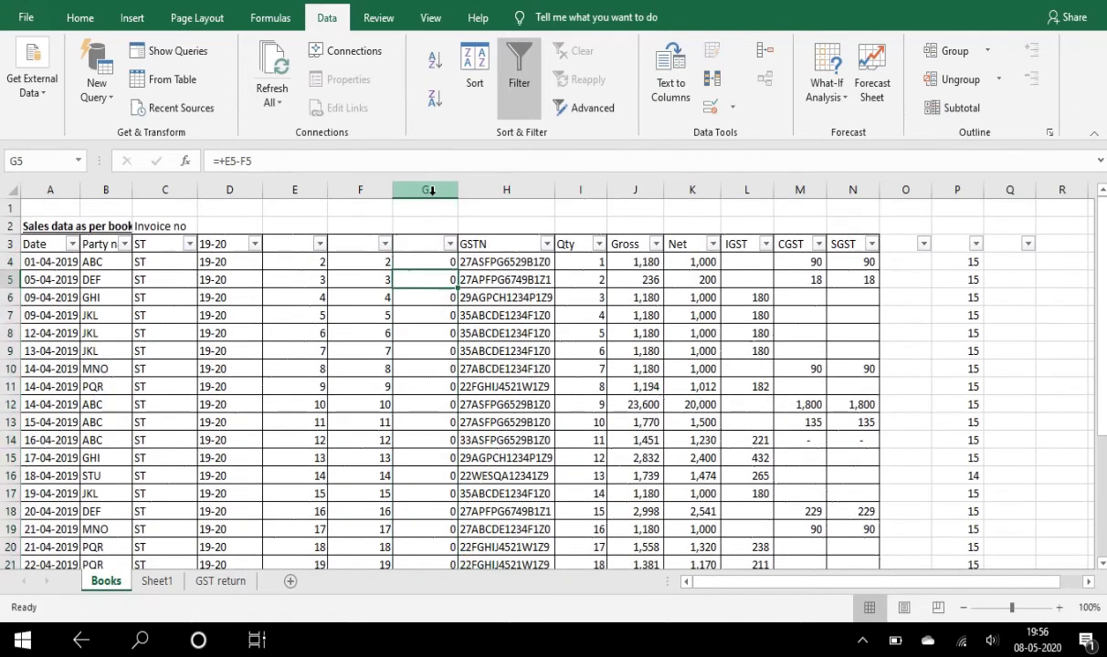
{"action": "key", "text": "Down"}
{"action": "key", "text": "Down"}
{"action": "key", "text": "Down"}
{"action": "key", "text": "Down"}
{"action": "key", "text": "Down"}
{"action": "key", "text": "Down"}
{"action": "key", "text": "Down"}
{"action": "key", "text": "Down"}
{"action": "key", "text": "Down"}
{"action": "key", "text": "Down"}
{"action": "key", "text": "Down"}
{"action": "key", "text": "Down"}
{"action": "key", "text": "Down"}
{"action": "key", "text": "Down"}
{"action": "key", "text": "Down"}
{"action": "key", "text": "Down"}
{"action": "key", "text": "Down"}
{"action": "key", "text": "Down"}
{"action": "key", "text": "Down"}
{"action": "key", "text": "Down"}
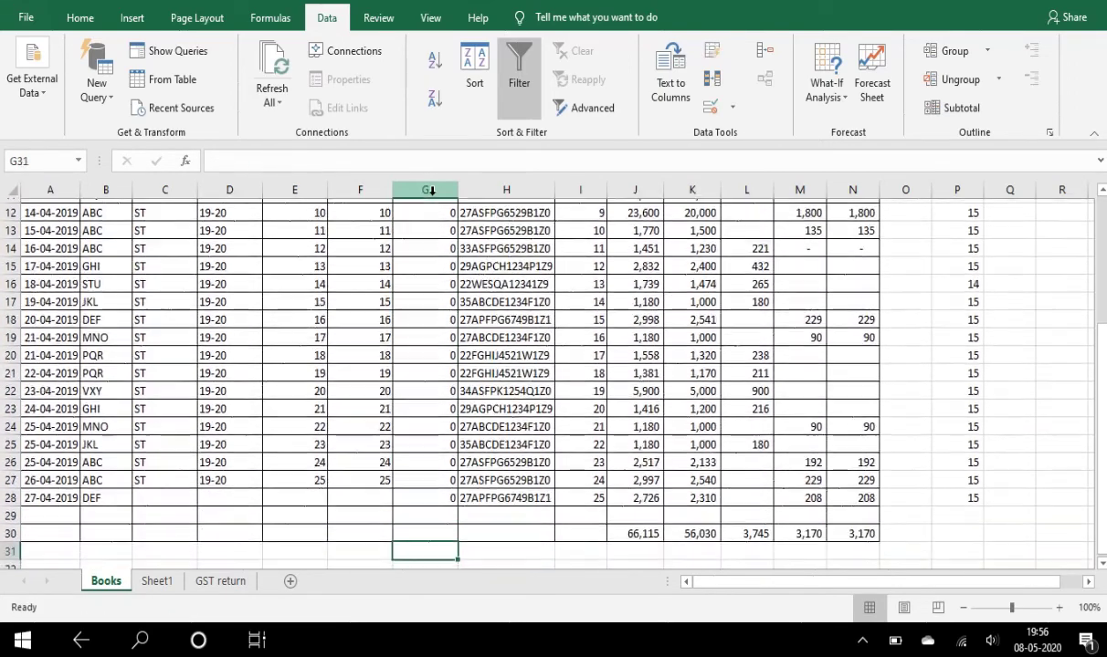
{"action": "key", "text": "Up"}
{"action": "key", "text": "Up"}
{"action": "key", "text": "Up"}
{"action": "key", "text": "Up"}
{"action": "key", "text": "Up"}
{"action": "key", "text": "Up"}
{"action": "key", "text": "Up"}
{"action": "key", "text": "Up"}
{"action": "key", "text": "Up"}
{"action": "key", "text": "Up"}
{"action": "key", "text": "Up"}
{"action": "key", "text": "Up"}
{"action": "key", "text": "Up"}
{"action": "key", "text": "Up"}
{"action": "key", "text": "Up"}
{"action": "key", "text": "Up"}
{"action": "key", "text": "Up"}
{"action": "key", "text": "Up"}
{"action": "key", "text": "Up"}
{"action": "key", "text": "Up"}
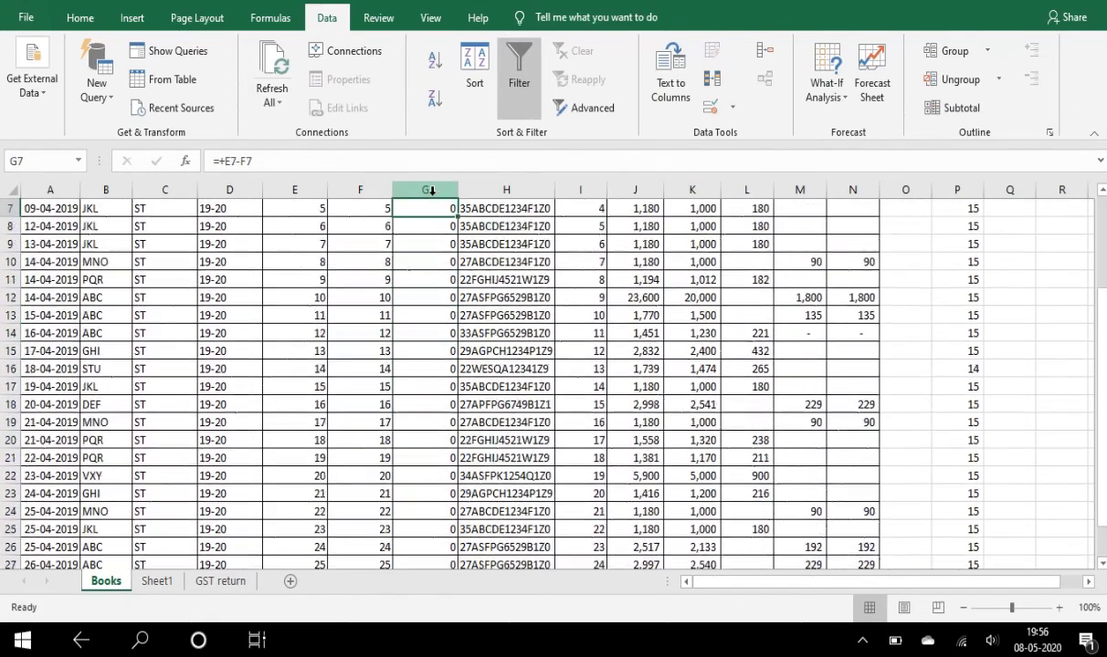
{"action": "key", "text": "Down"}
{"action": "key", "text": "Down"}
{"action": "key", "text": "Down"}
{"action": "key", "text": "Down"}
{"action": "key", "text": "Down"}
{"action": "key", "text": "Down"}
{"action": "key", "text": "Down"}
{"action": "key", "text": "Down"}
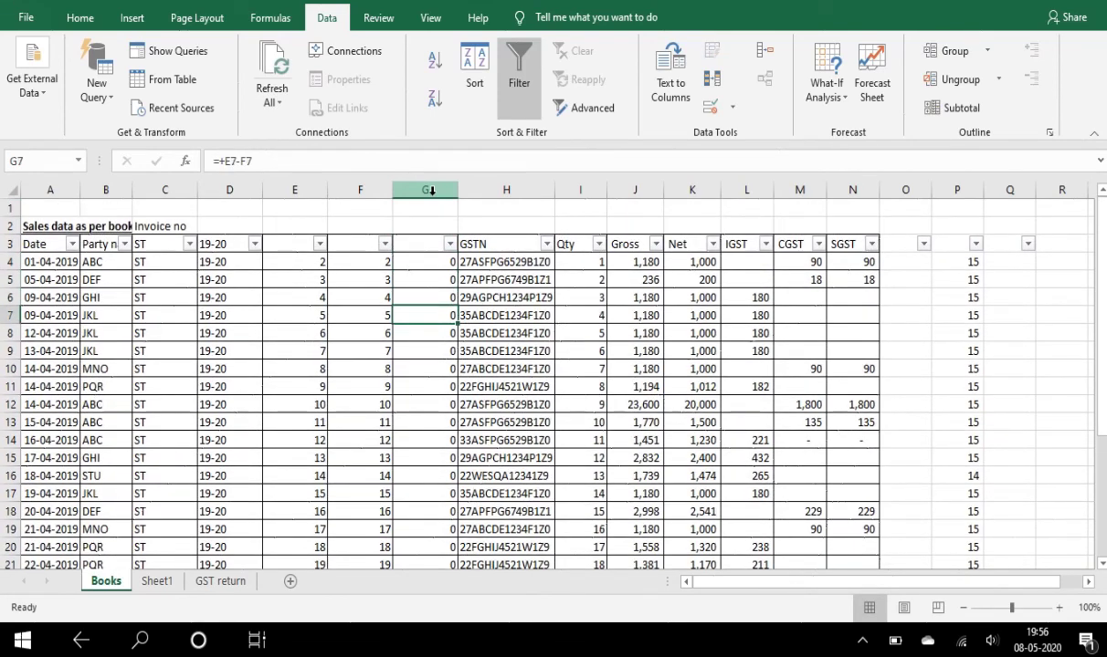
{"action": "key", "text": "Down"}
{"action": "key", "text": "Down"}
{"action": "key", "text": "Down"}
{"action": "key", "text": "Down"}
{"action": "key", "text": "Down"}
{"action": "key", "text": "Down"}
{"action": "key", "text": "Down"}
{"action": "key", "text": "Down"}
{"action": "key", "text": "Down"}
{"action": "key", "text": "Down"}
{"action": "key", "text": "Down"}
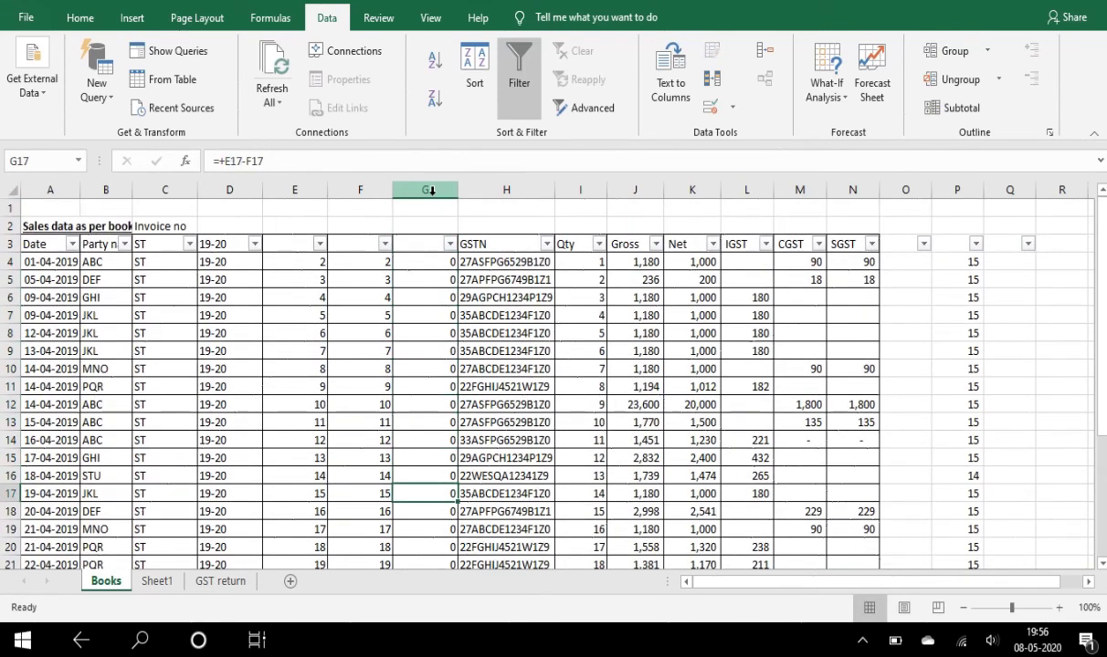
{"action": "key", "text": "Down"}
{"action": "key", "text": "Down"}
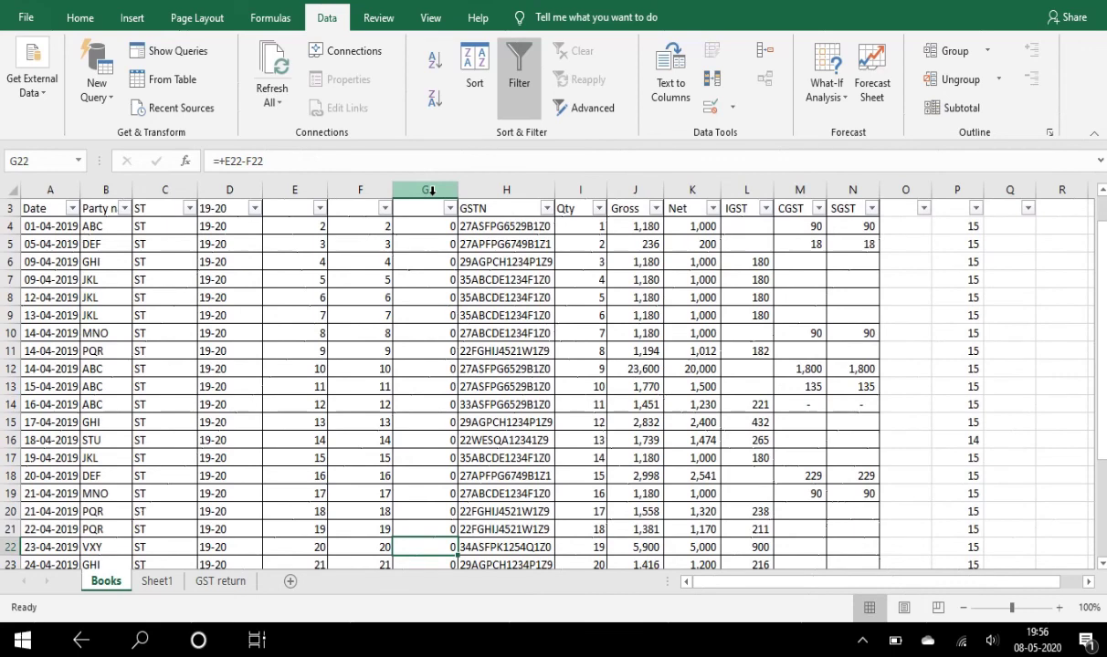